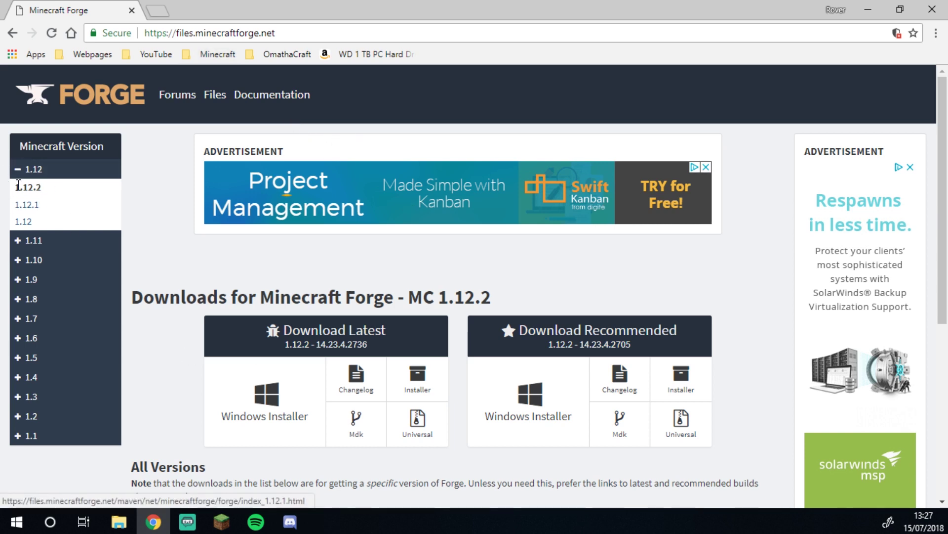
# - Download the latest Windows installer of Forge for Minecraft 1.12.2, skipping past the advertisement page
pyautogui.doubleClick(59, 190)
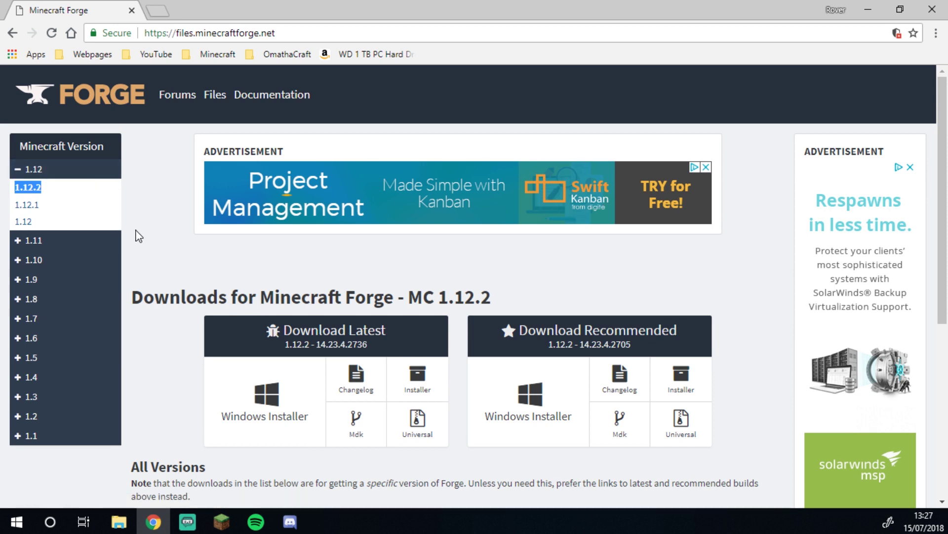
pyautogui.click(146, 202)
pyautogui.click(278, 388)
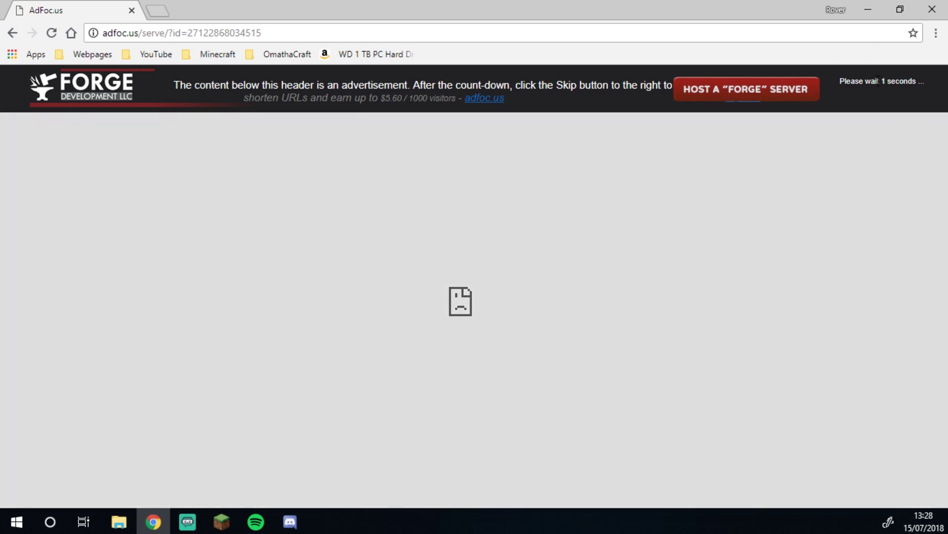
pyautogui.click(879, 89)
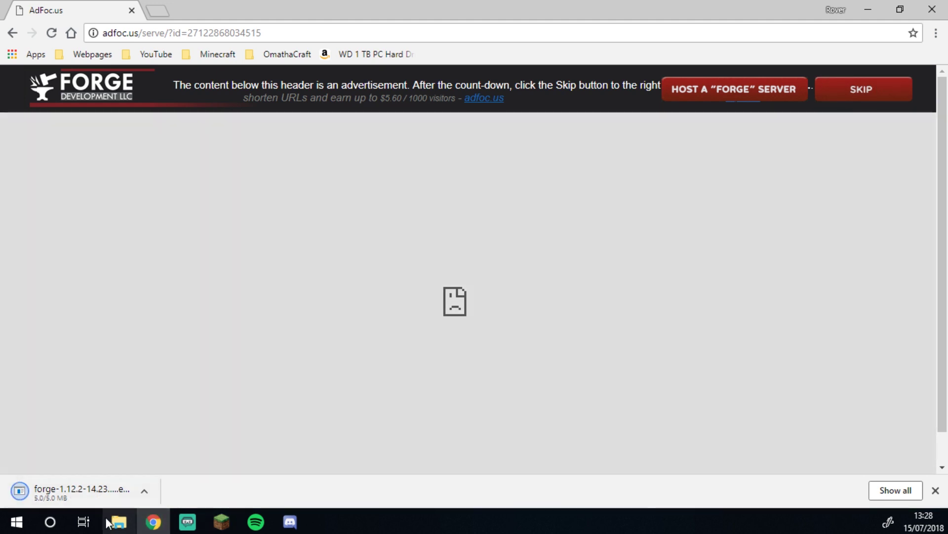
# - Run the downloaded Forge installer, allow it past the Windows SmartScreen block, and minimise the browser
pyautogui.click(97, 494)
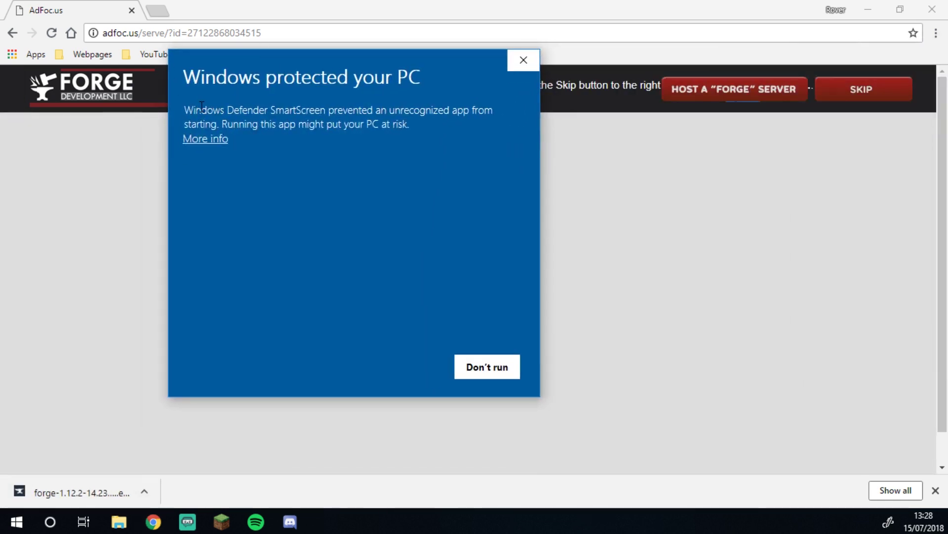
pyautogui.moveTo(186, 106); pyautogui.dragTo(199, 108)
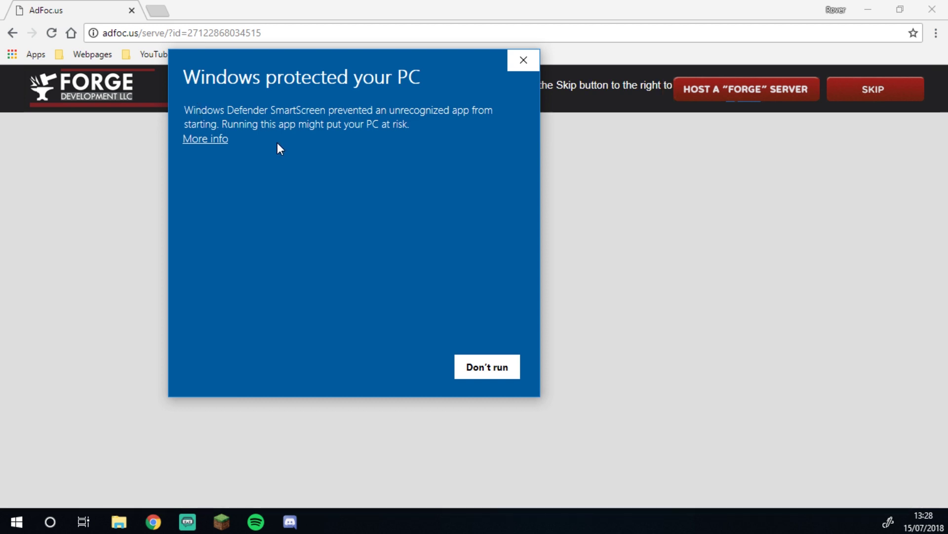
pyautogui.click(205, 140)
pyautogui.click(402, 374)
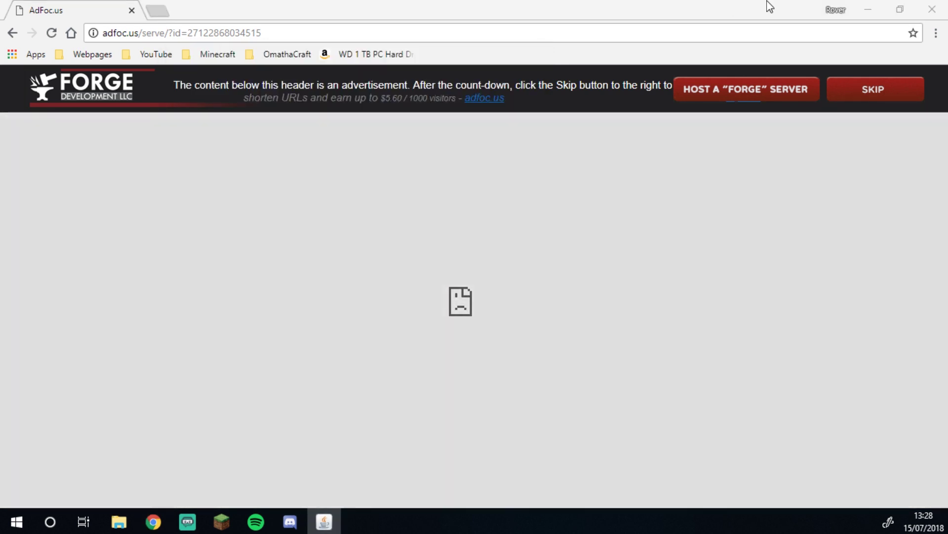
pyautogui.click(868, 9)
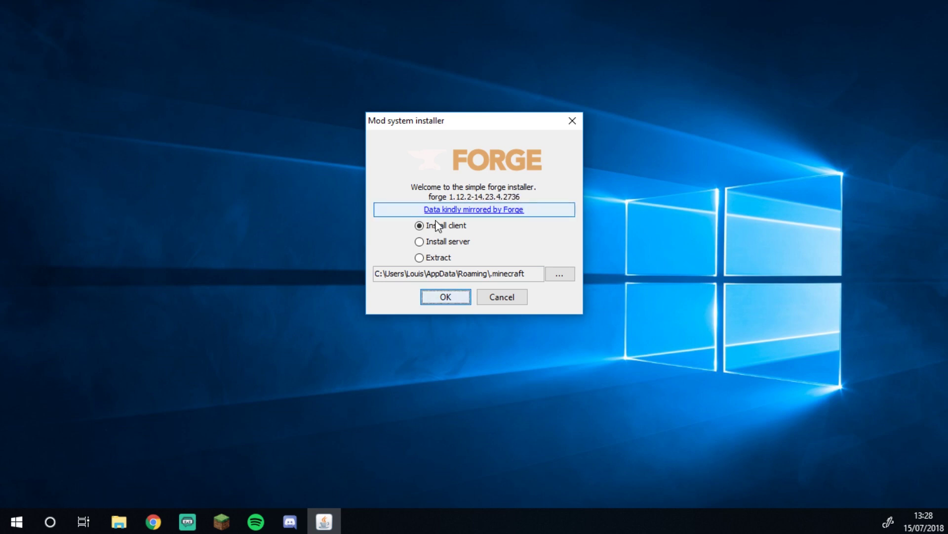
# - Install the Forge client into the default .minecraft folder and dismiss the completion message
pyautogui.moveTo(370, 275); pyautogui.dragTo(516, 277)
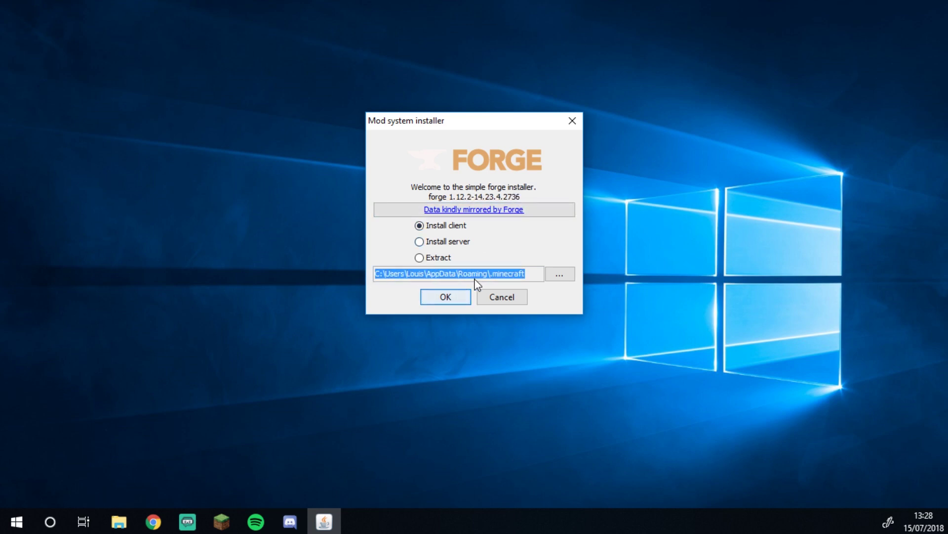
pyautogui.click(513, 277)
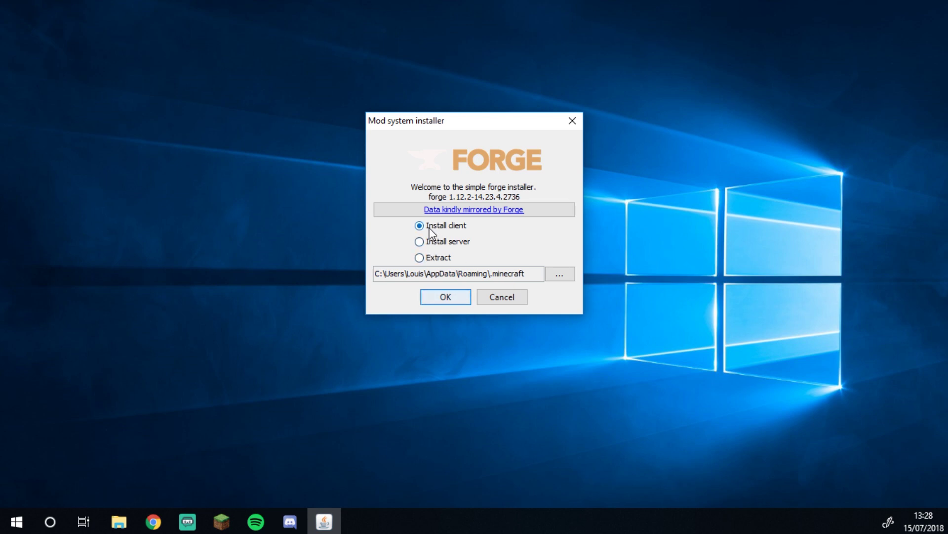
pyautogui.click(452, 297)
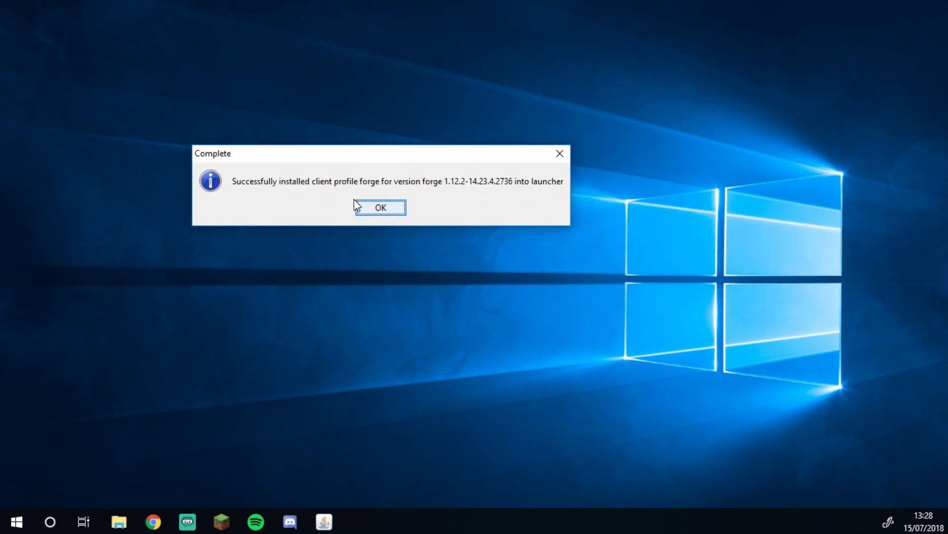
pyautogui.click(373, 209)
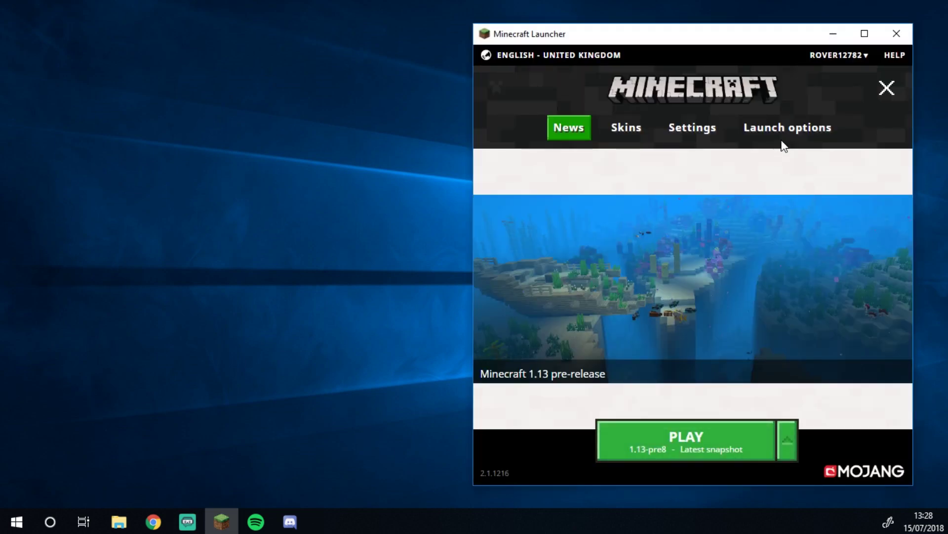
# - Look through the version list of a new launch configuration for the Forge 1.12.2 release and return to the launcher news
pyautogui.click(768, 129)
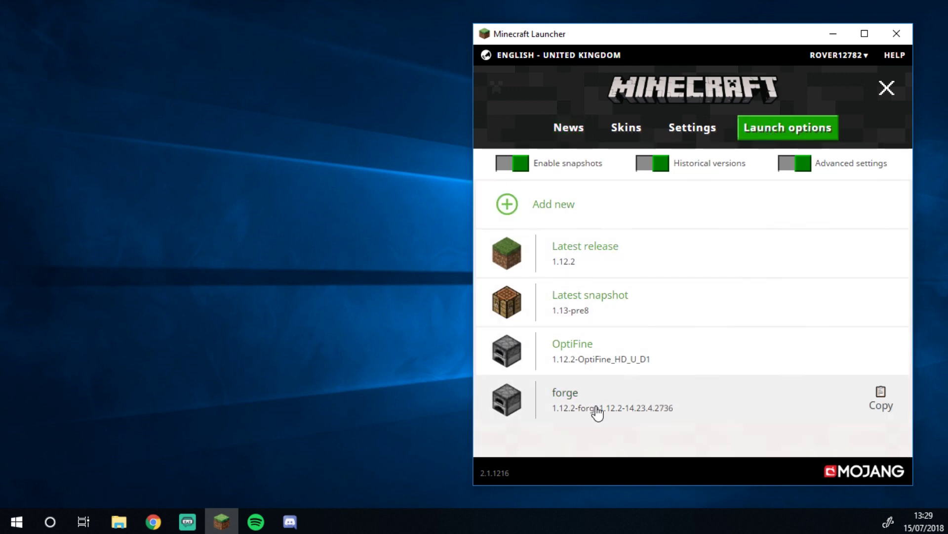
pyautogui.click(586, 222)
pyautogui.click(747, 247)
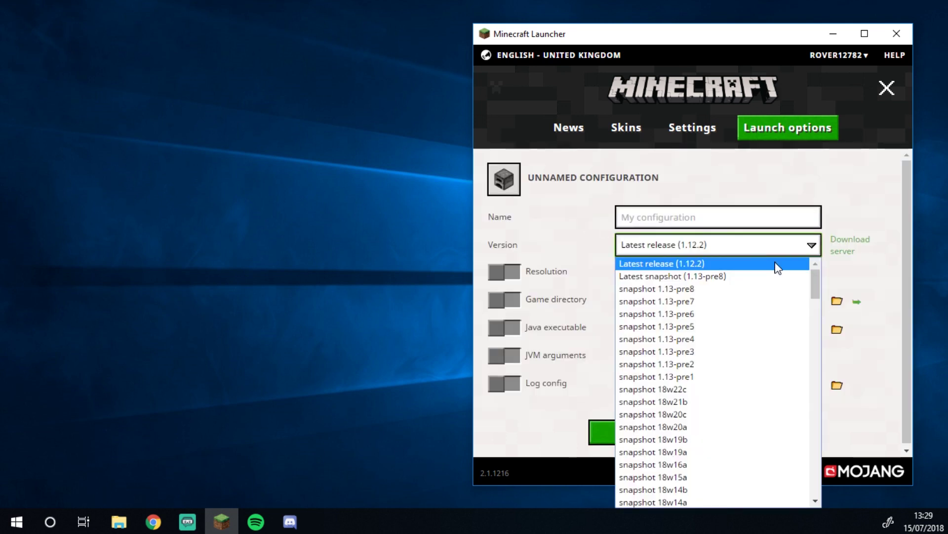
pyautogui.moveTo(813, 283); pyautogui.dragTo(835, 506)
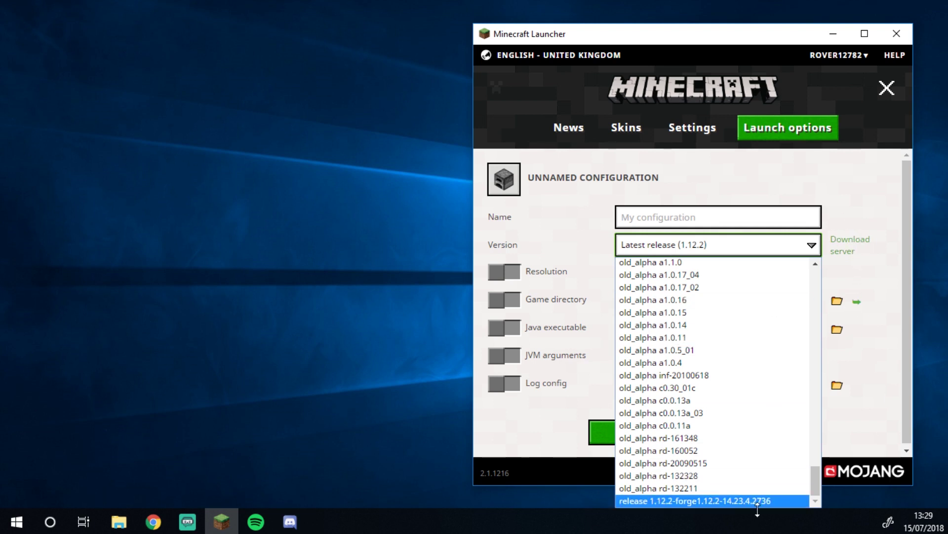
pyautogui.click(858, 196)
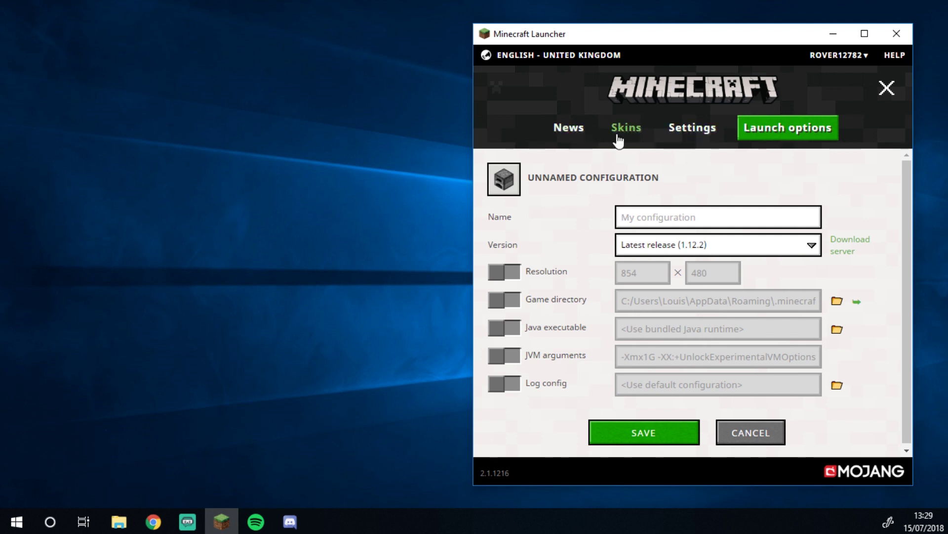
pyautogui.click(566, 129)
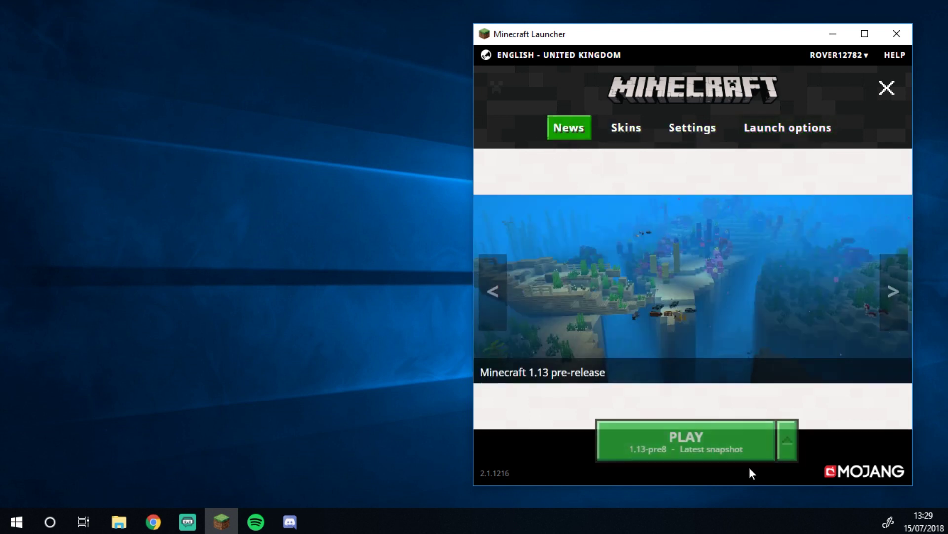
# - Launch Minecraft with the forge profile and maximise the game window
pyautogui.click(786, 444)
pyautogui.click(710, 388)
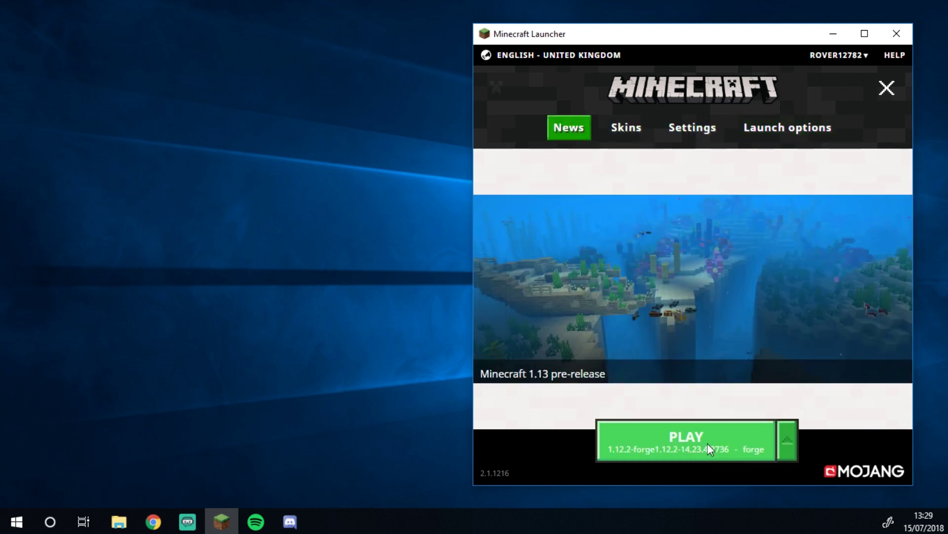
pyautogui.click(707, 443)
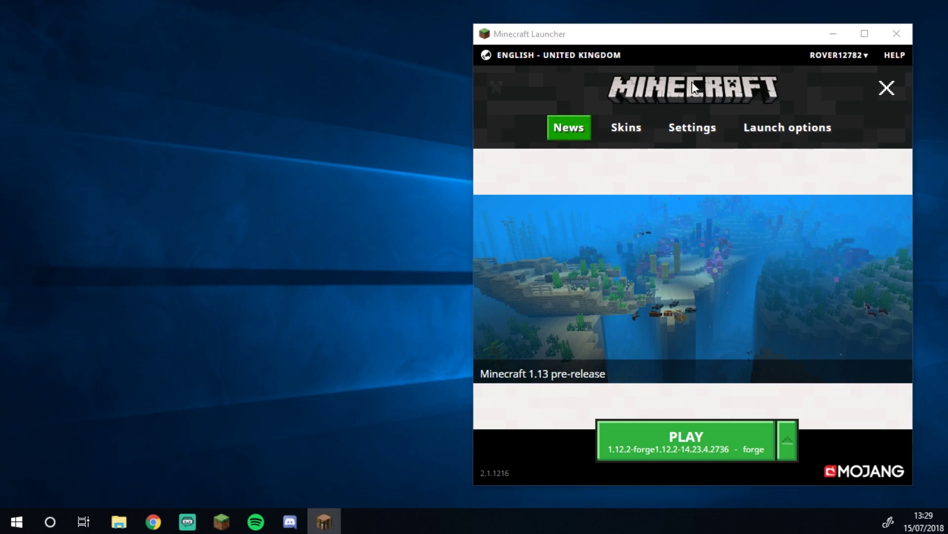
pyautogui.moveTo(690, 84); pyautogui.dragTo(405, 81)
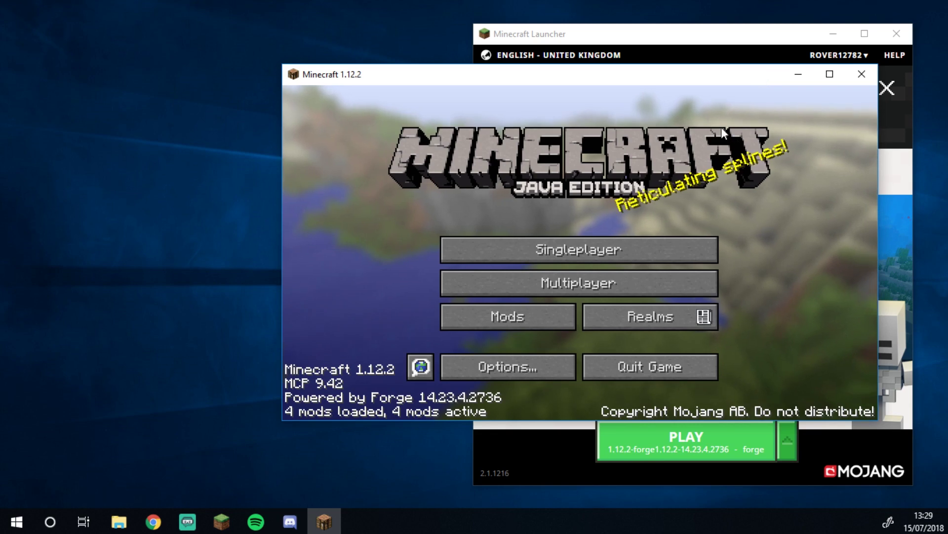
pyautogui.click(830, 74)
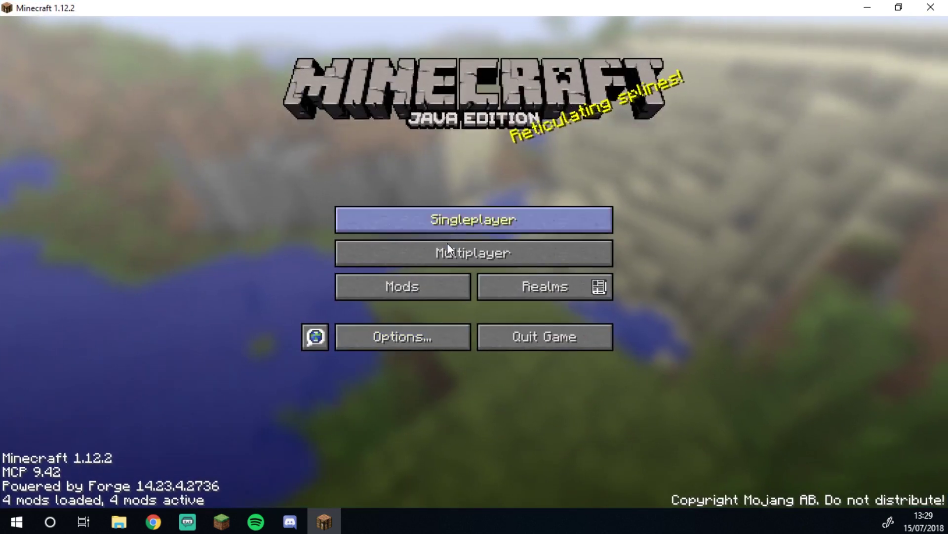
# - Look through the multiplayer servers, the singleplayer worlds and the list of loaded mods
pyautogui.click(452, 254)
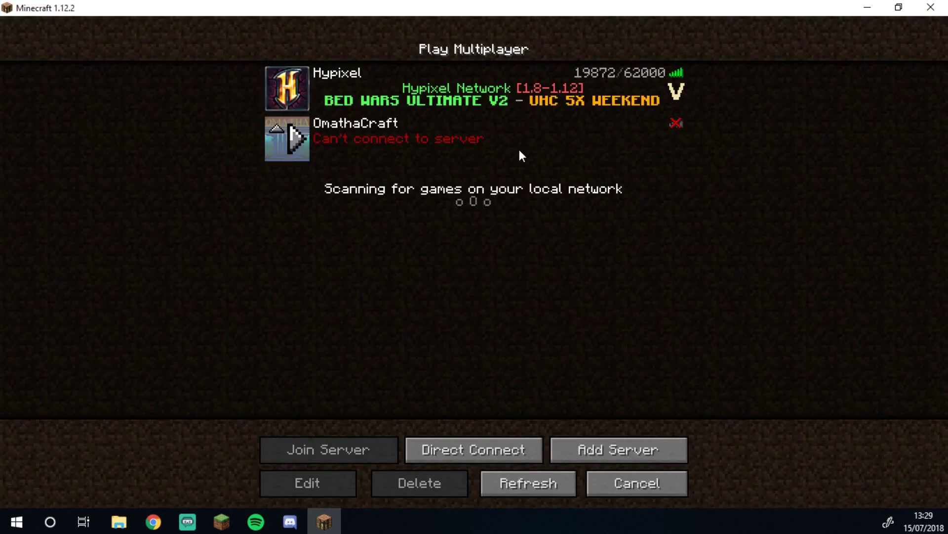
pyautogui.click(591, 489)
pyautogui.click(469, 223)
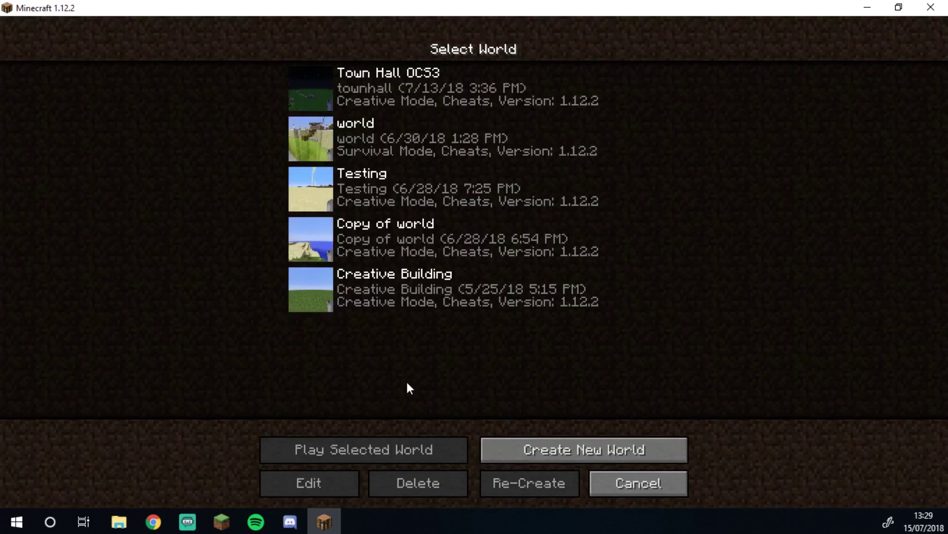
pyautogui.click(621, 487)
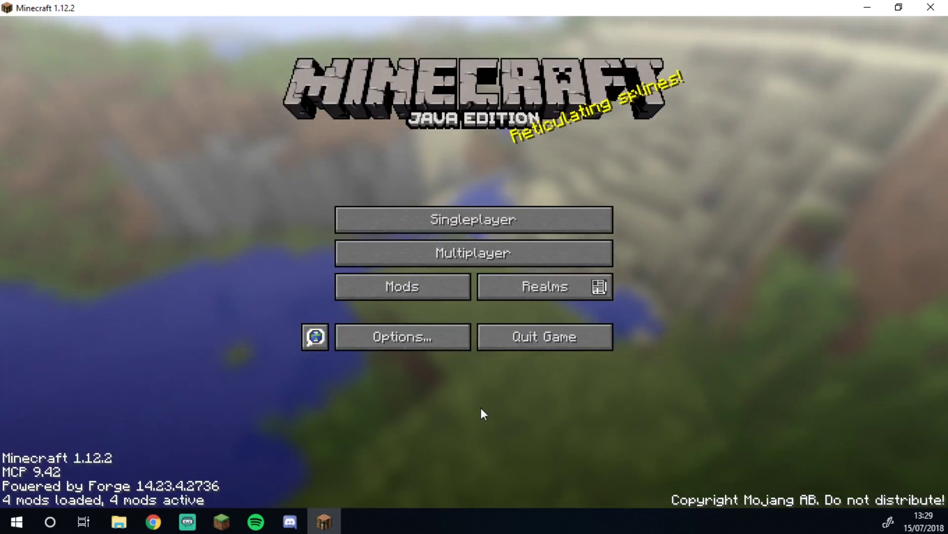
pyautogui.click(438, 285)
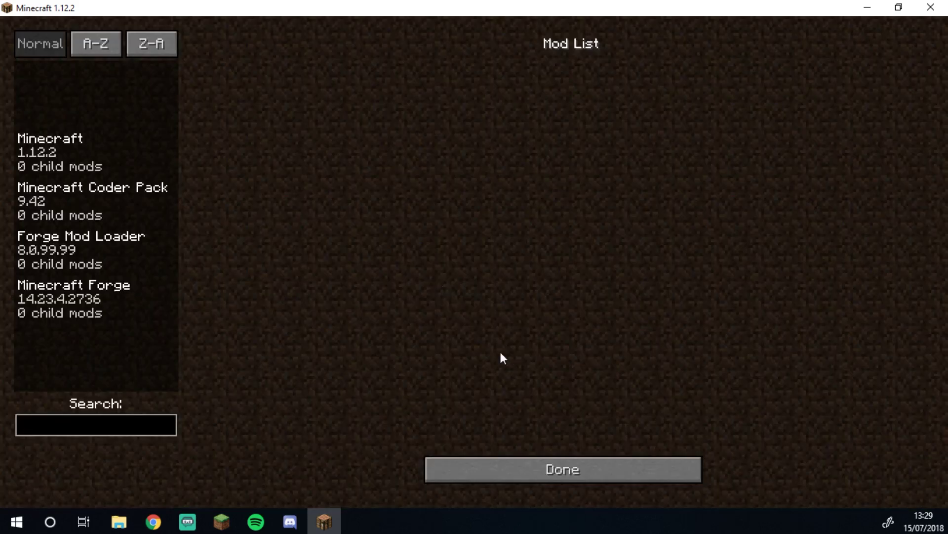
pyautogui.click(535, 460)
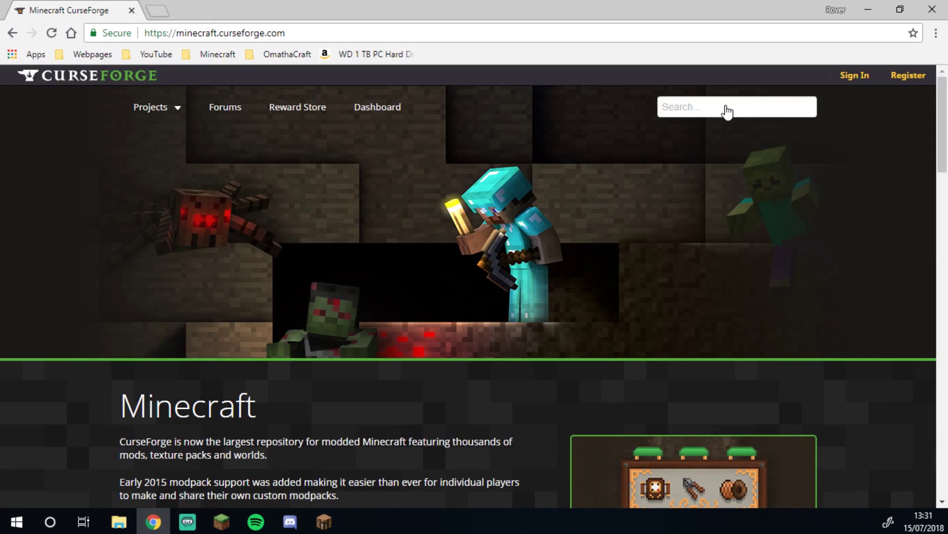
# - Search CurseForge for schematica in Chrome and open the Schematica project page
pyautogui.click(709, 108)
pyautogui.click(739, 128)
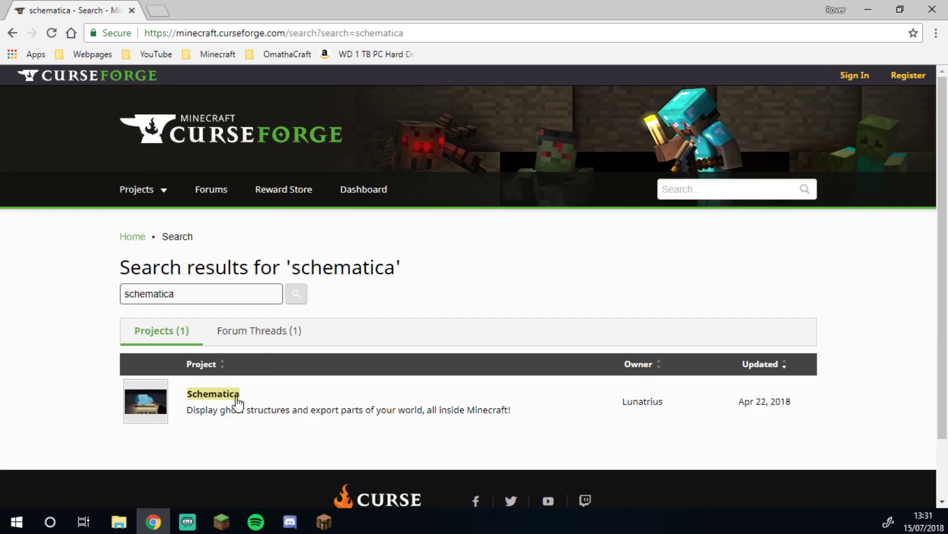
pyautogui.click(203, 405)
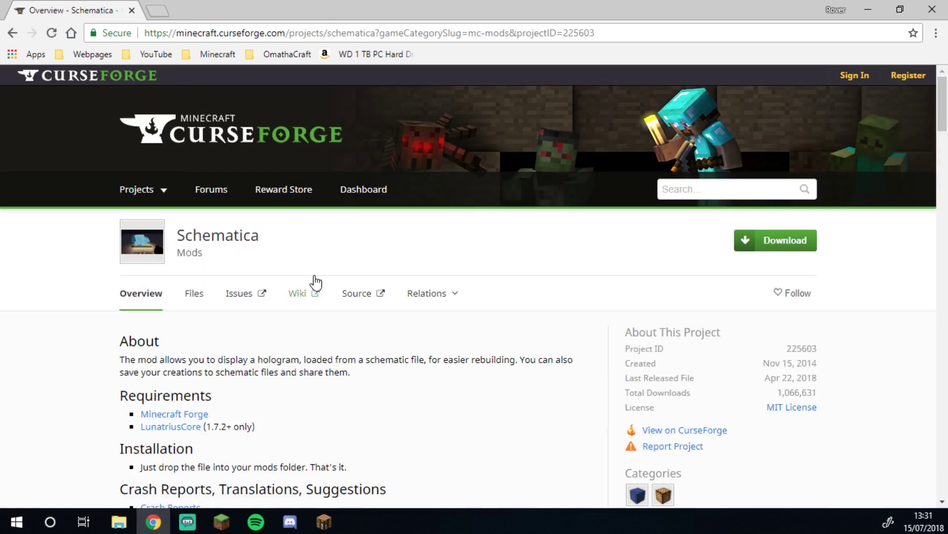
# - Review Schematica's requirements and download its 1.12.2 jar file, keeping it despite the browser's warning
pyautogui.scroll(-2, 297, 277)
pyautogui.scroll(-2, 282, 271)
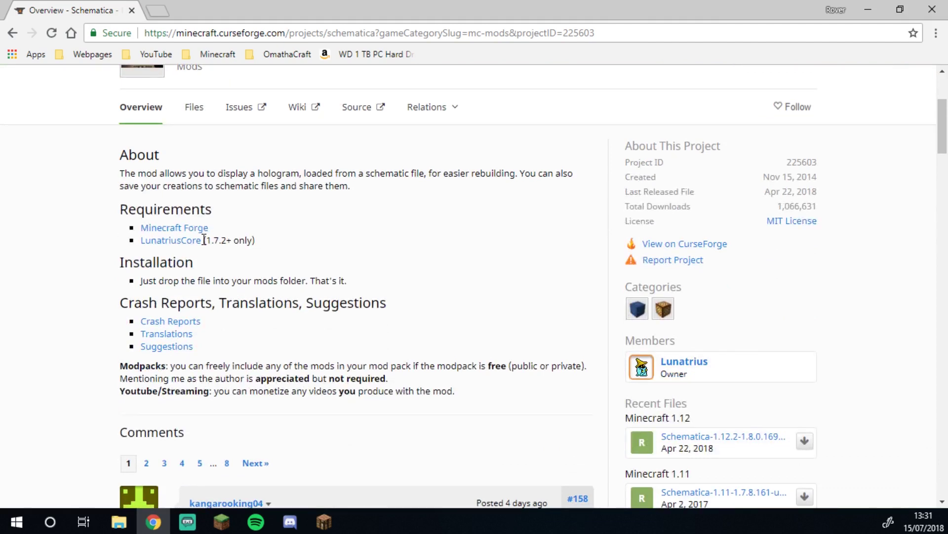
pyautogui.scroll(4, 204, 240)
pyautogui.click(779, 247)
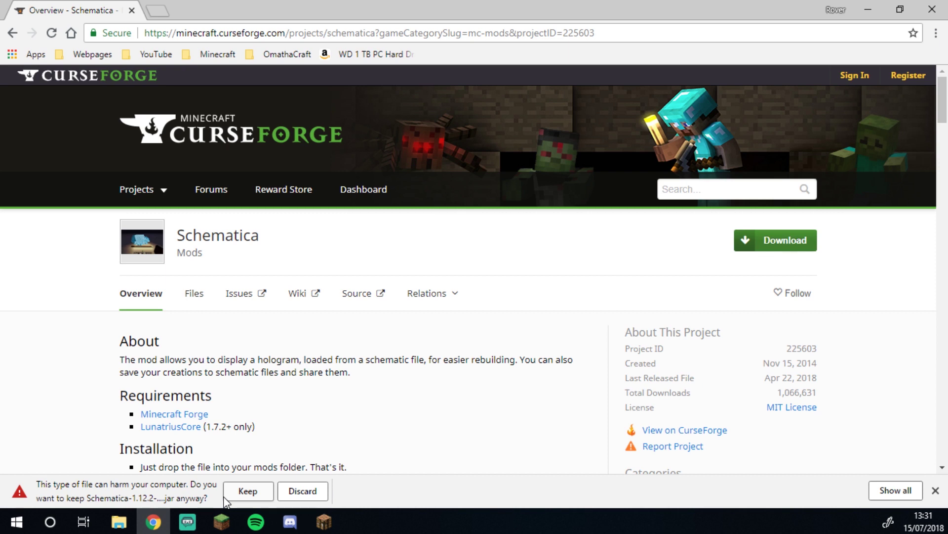
pyautogui.click(242, 491)
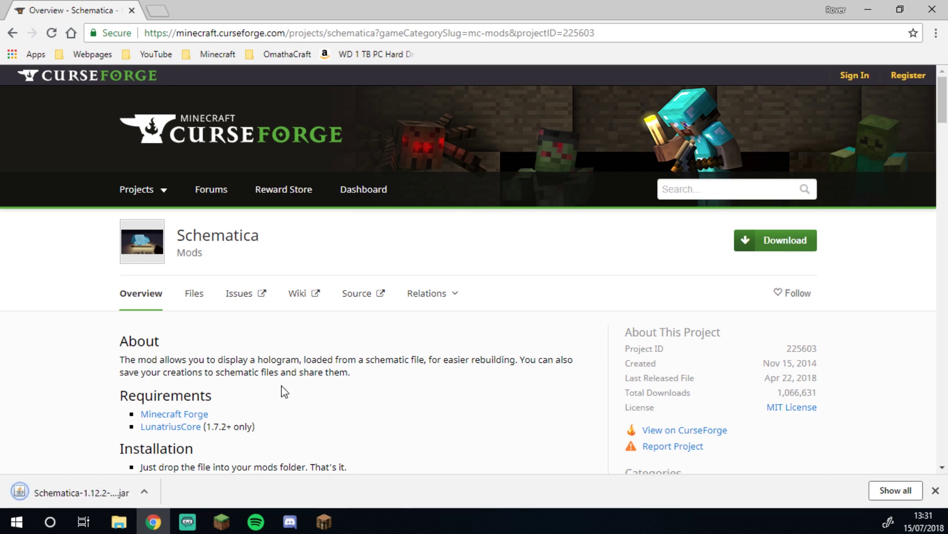
# - Open the required LunatriusCore project and download its jar file, keeping it despite the browser's warning
pyautogui.click(156, 429)
pyautogui.scroll(-2, 187, 417)
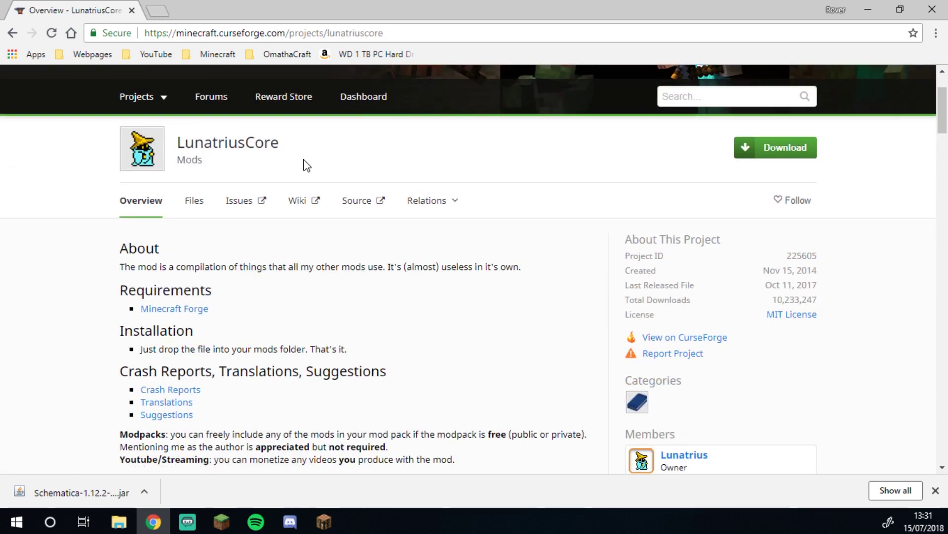
pyautogui.click(773, 157)
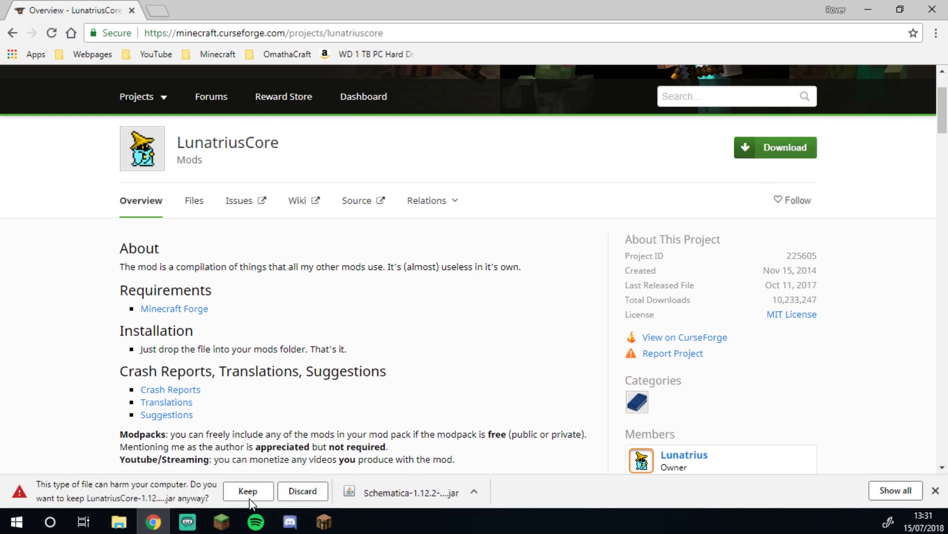
pyautogui.click(249, 489)
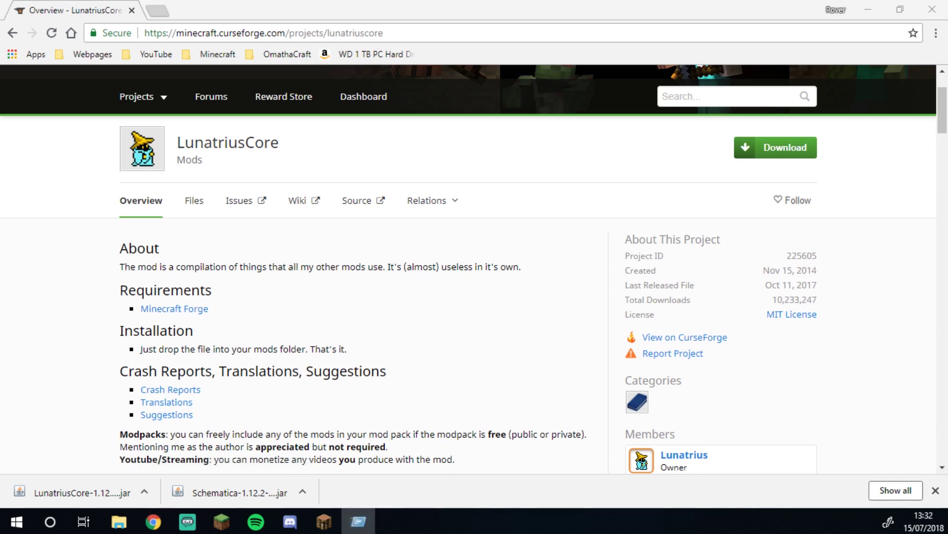
# - Open the AppData Roaming folder with the Windows Run command %appdata%
pyautogui.moveTo(539, 333); pyautogui.dragTo(369, 250)
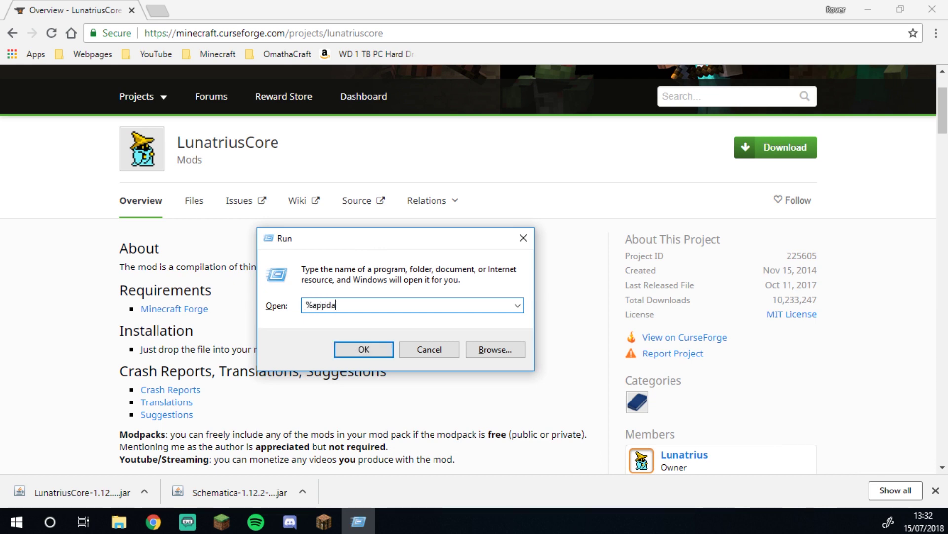
pyautogui.write('%appdata%')
pyautogui.press('Return')
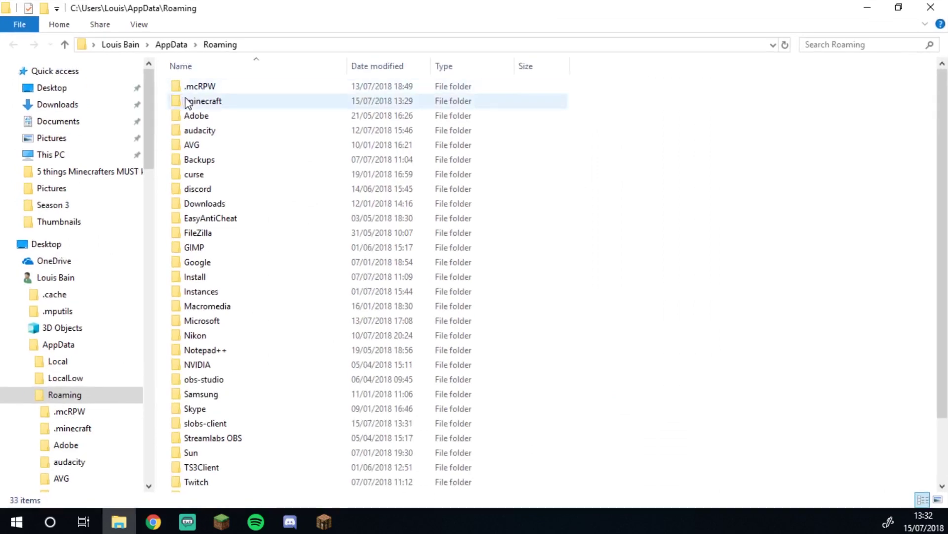
# - Open the mods folder inside .minecraft and move the downloaded LunatriusCore and Schematica jar files into it
pyautogui.doubleClick(193, 103)
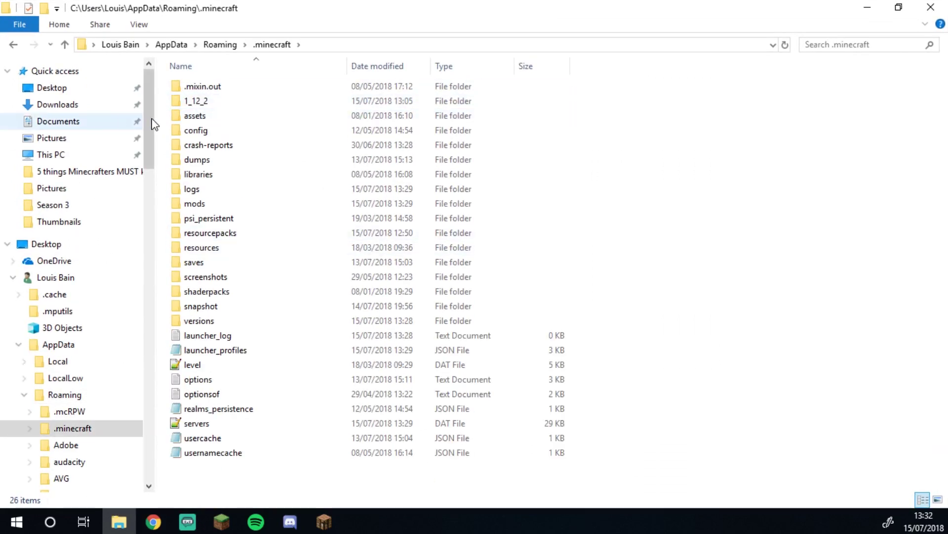
pyautogui.doubleClick(213, 204)
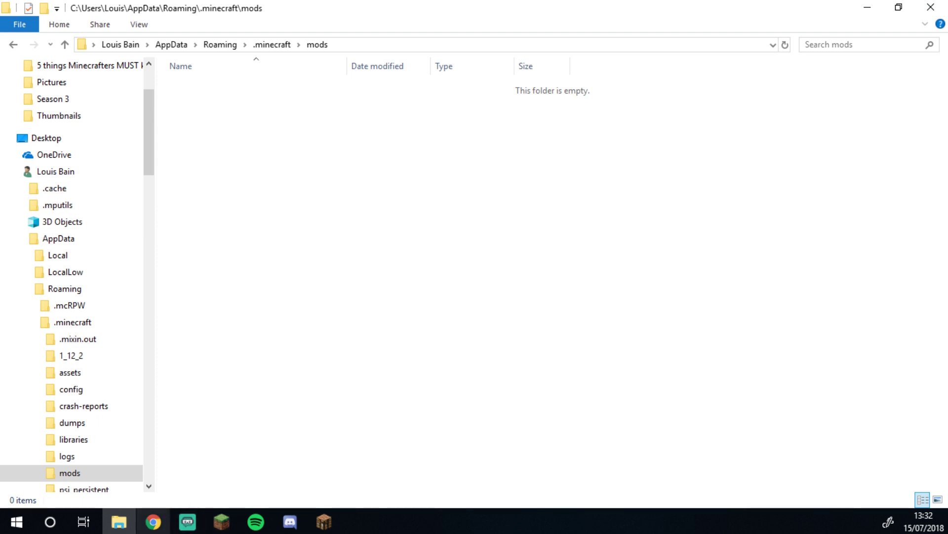
pyautogui.hotkey('alt', 'Tab')
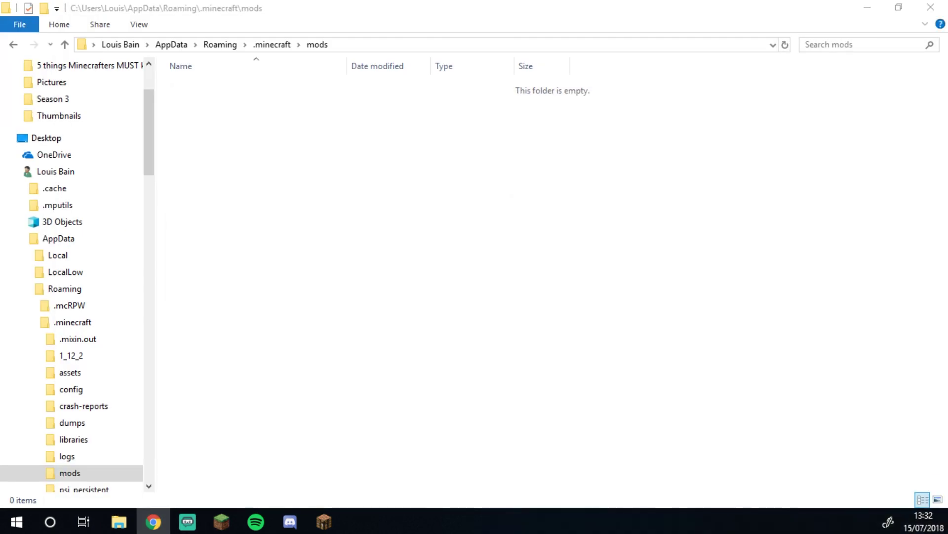
pyautogui.moveTo(382, 352); pyautogui.dragTo(383, 350)
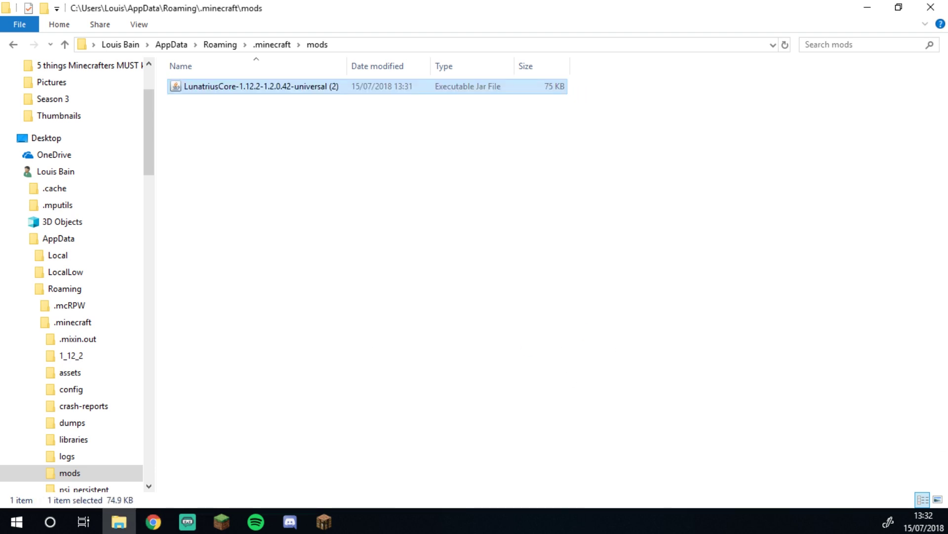
pyautogui.moveTo(119, 521); pyautogui.dragTo(525, 322)
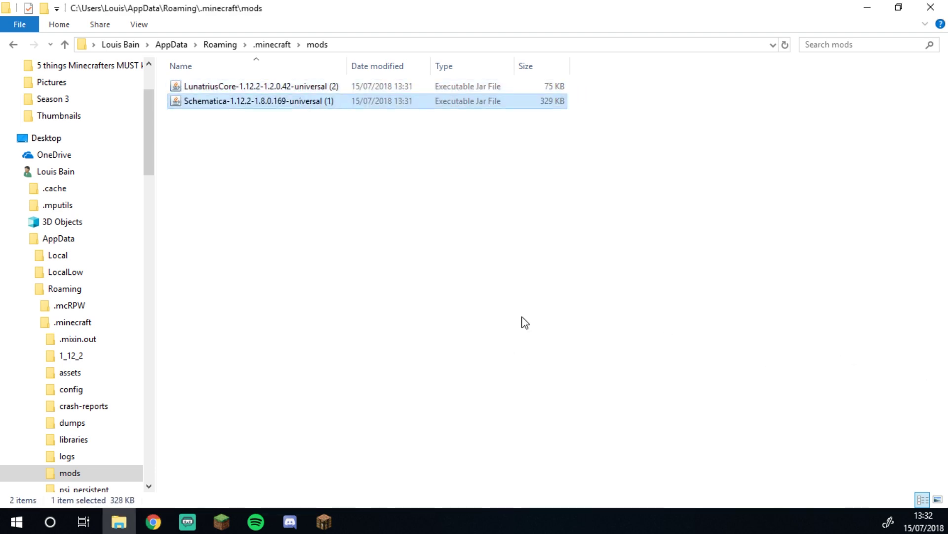
# - Remove the (1) suffix from the Schematica jar, renaming it Schematica-1.12.2-1.8.0.169-universal
pyautogui.rightClick(298, 99)
pyautogui.click(375, 330)
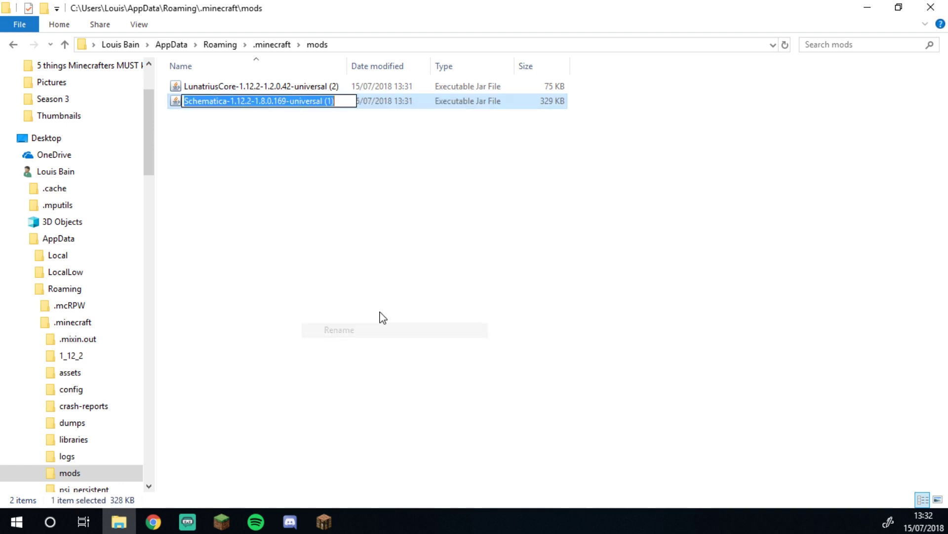
pyautogui.click(347, 101)
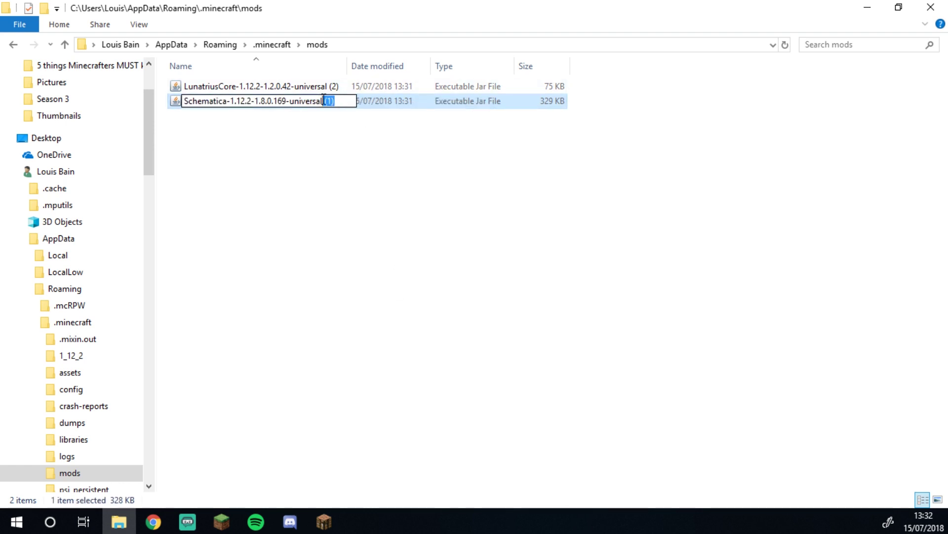
pyautogui.click(443, 174)
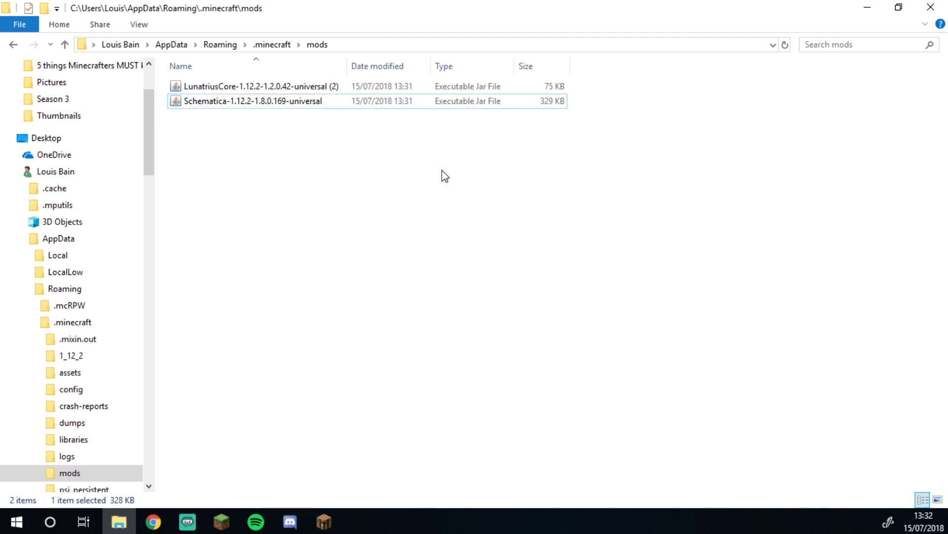
# - Remove the (2) suffix from the LunatriusCore jar, renaming it LunatriusCore-1.12.2-1.2.0.42-universal
pyautogui.click(359, 88)
pyautogui.rightClick(357, 85)
pyautogui.click(395, 312)
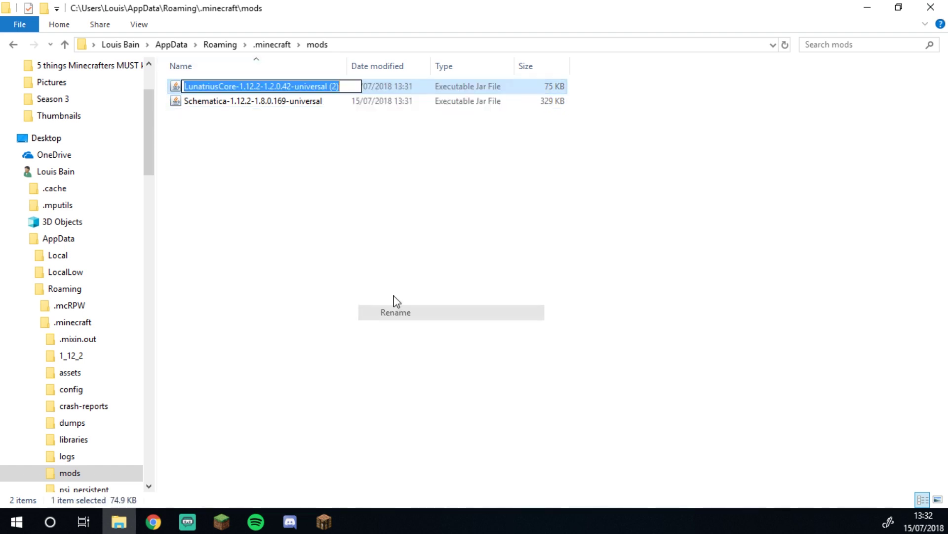
pyautogui.moveTo(341, 87); pyautogui.dragTo(328, 88)
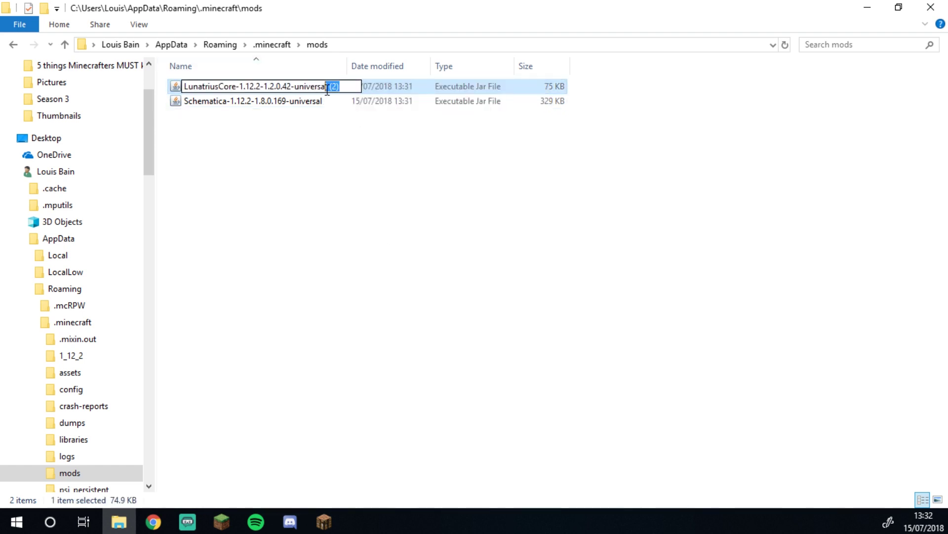
pyautogui.click(511, 387)
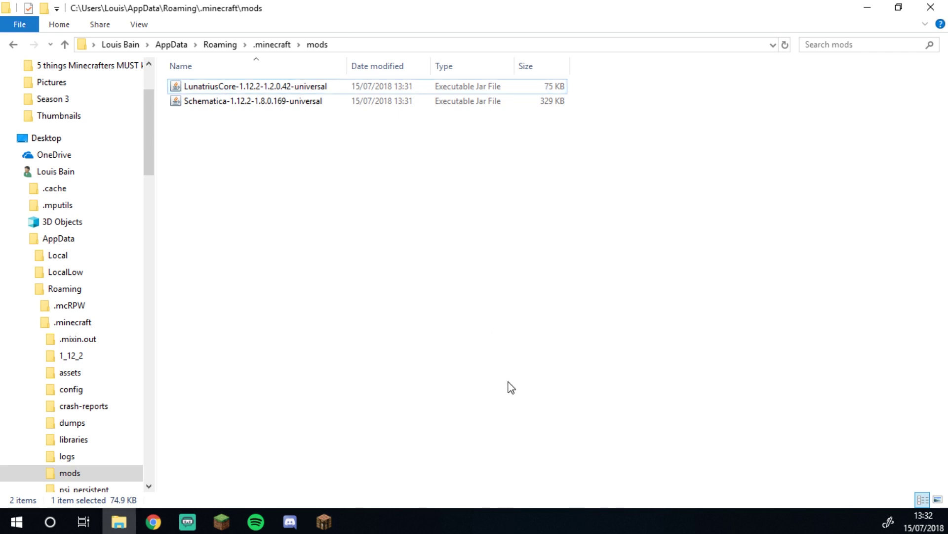
# - Start Minecraft from its launcher with the 1.12.2 forge profile, minimize the launcher and maximize the game window
pyautogui.click(222, 522)
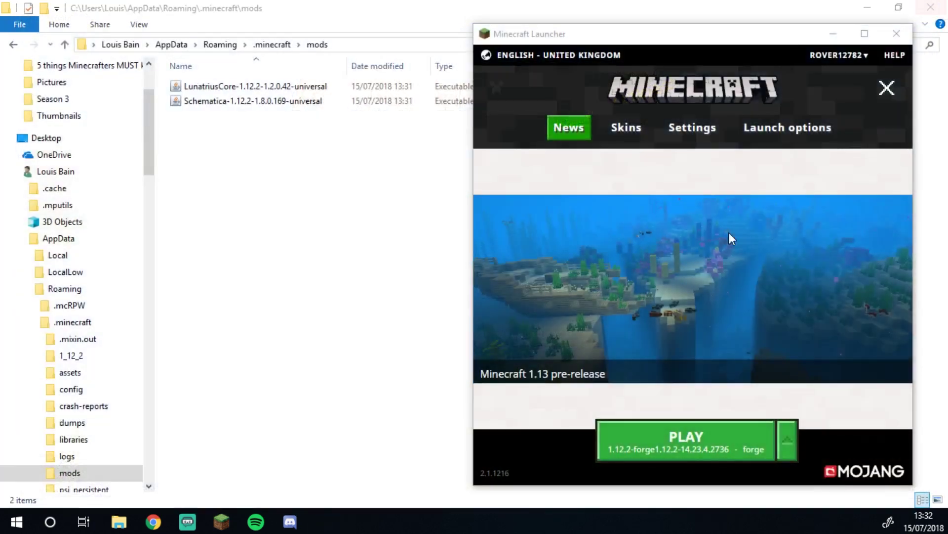
pyautogui.click(709, 445)
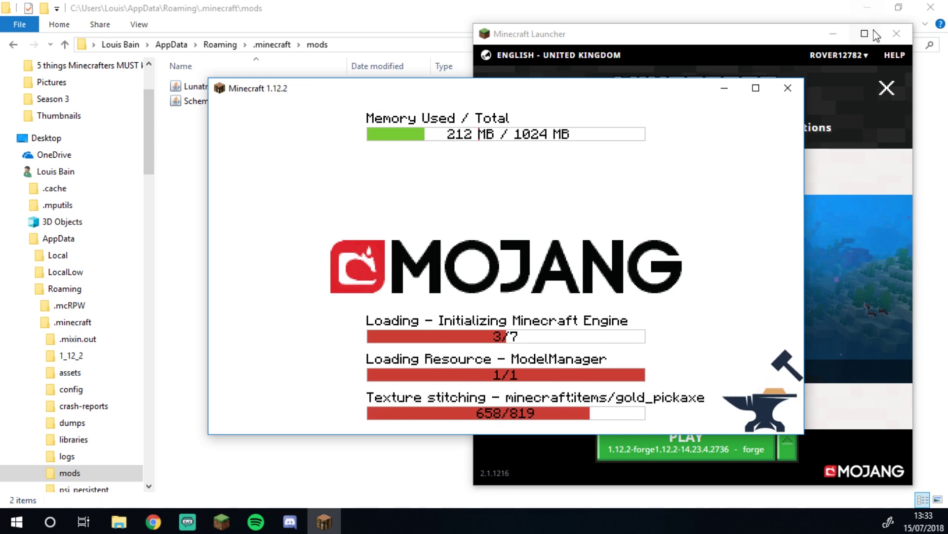
pyautogui.click(838, 36)
pyautogui.click(839, 36)
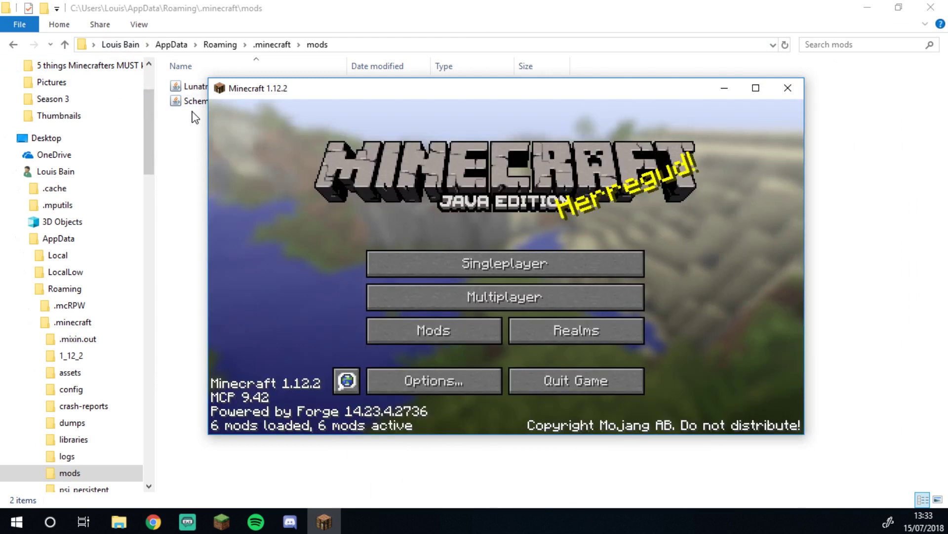
pyautogui.click(756, 88)
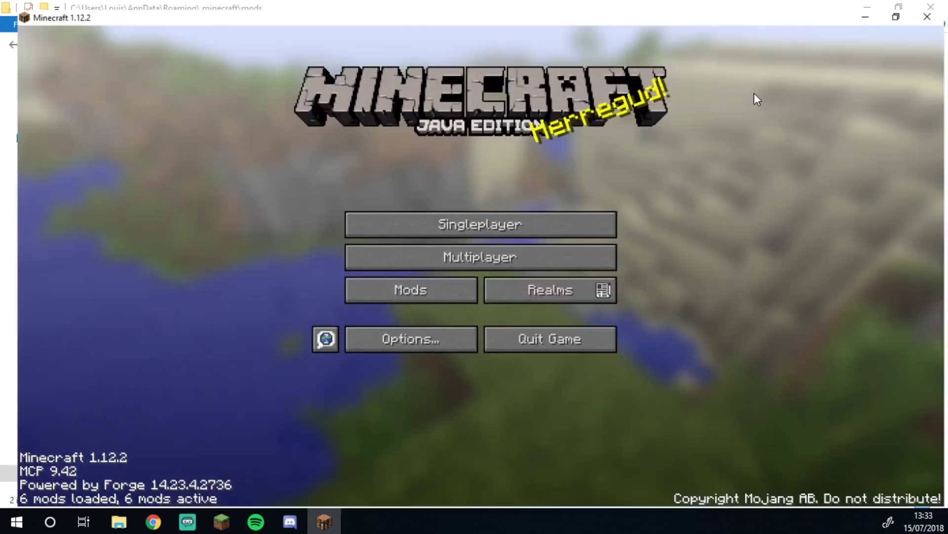
# - Check the LunatriusCore and Schematica entries in the game's mod list and return to the title screen
pyautogui.click(402, 282)
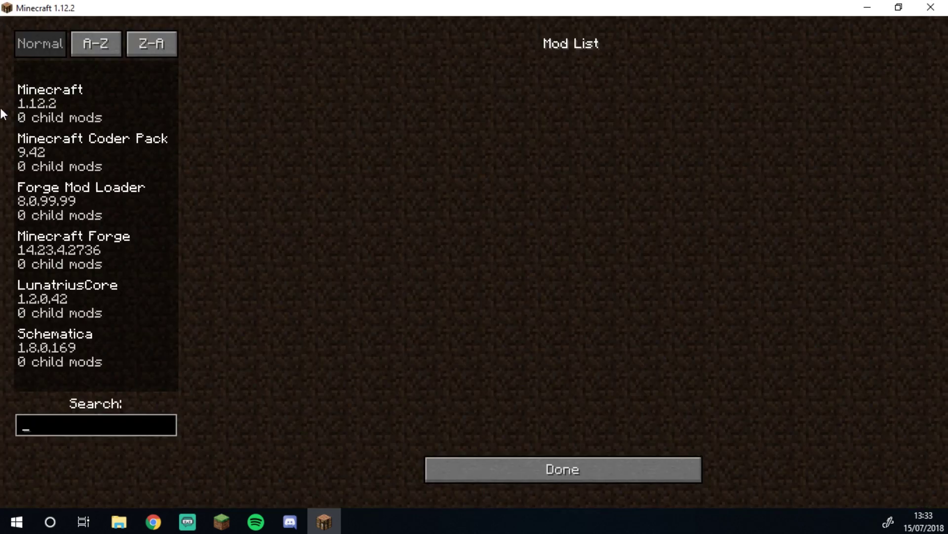
pyautogui.click(79, 339)
pyautogui.click(99, 294)
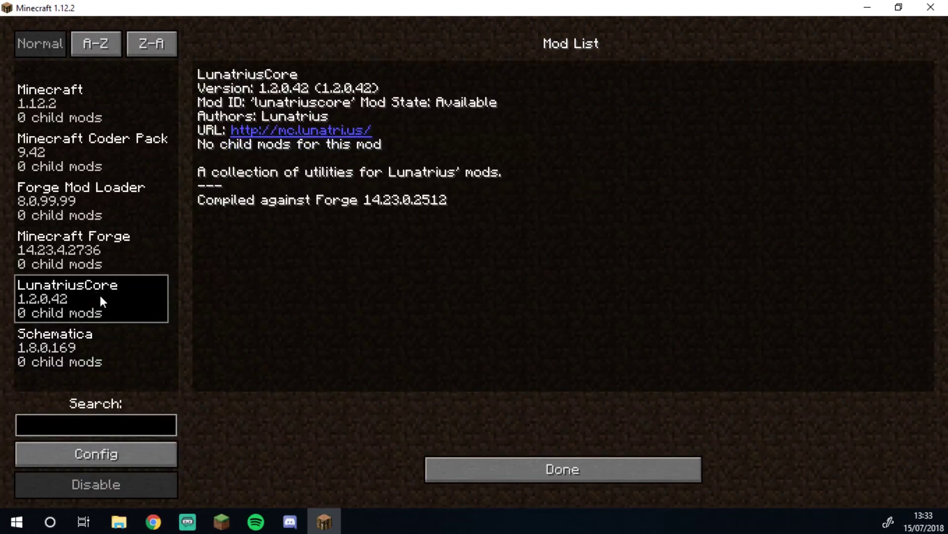
pyautogui.click(99, 337)
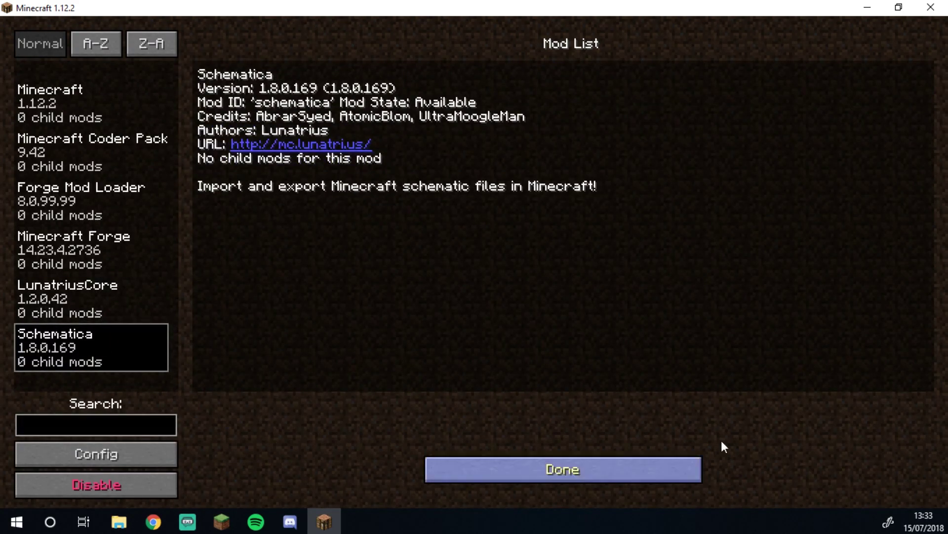
pyautogui.click(647, 469)
# - Set up a new singleplayer world named Schematica Test with the game mode set to Creative
pyautogui.click(523, 220)
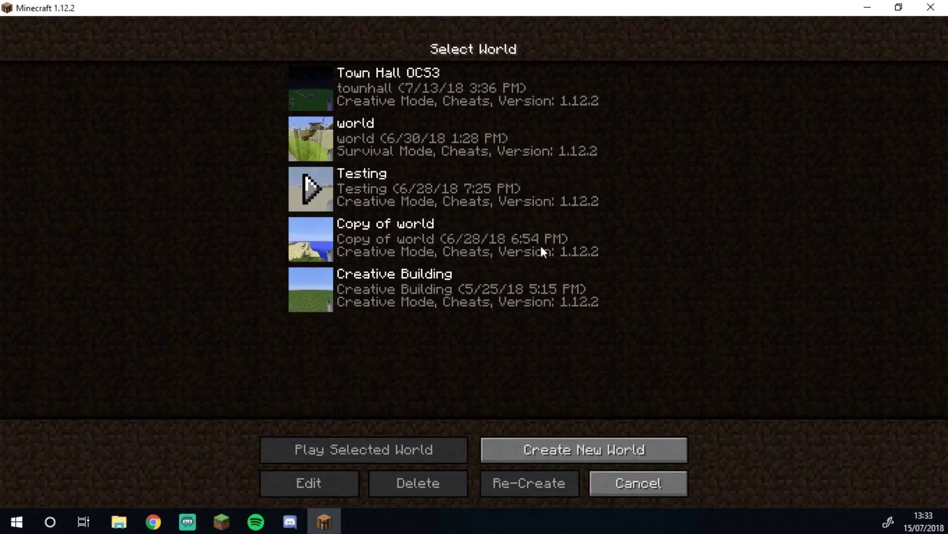
pyautogui.click(576, 459)
pyautogui.press('BackSpace')
pyautogui.press('BackSpace')
pyautogui.press('BackSpace')
pyautogui.press('BackSpace')
pyautogui.press('BackSpace')
pyautogui.press('BackSpace')
pyautogui.press('BackSpace')
pyautogui.press('BackSpace')
pyautogui.press('BackSpace')
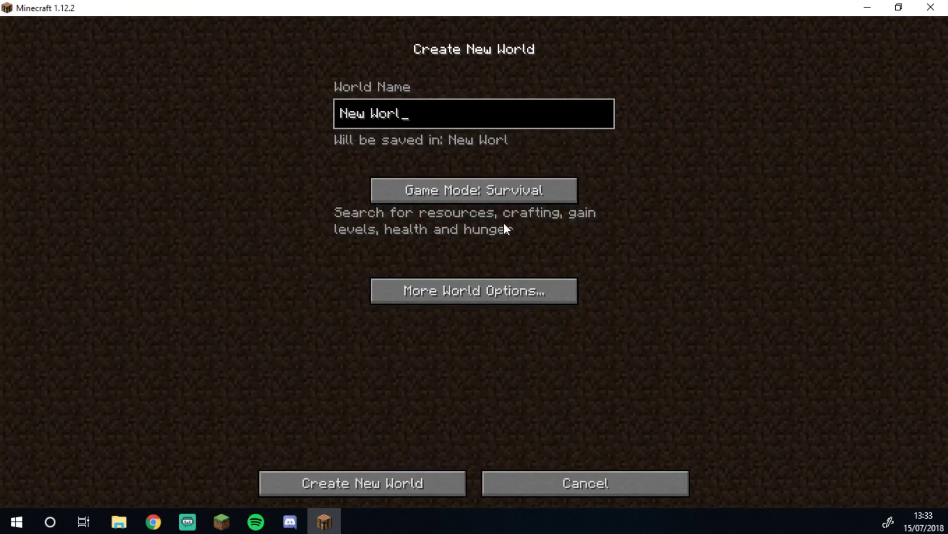
pyautogui.write('Sch')
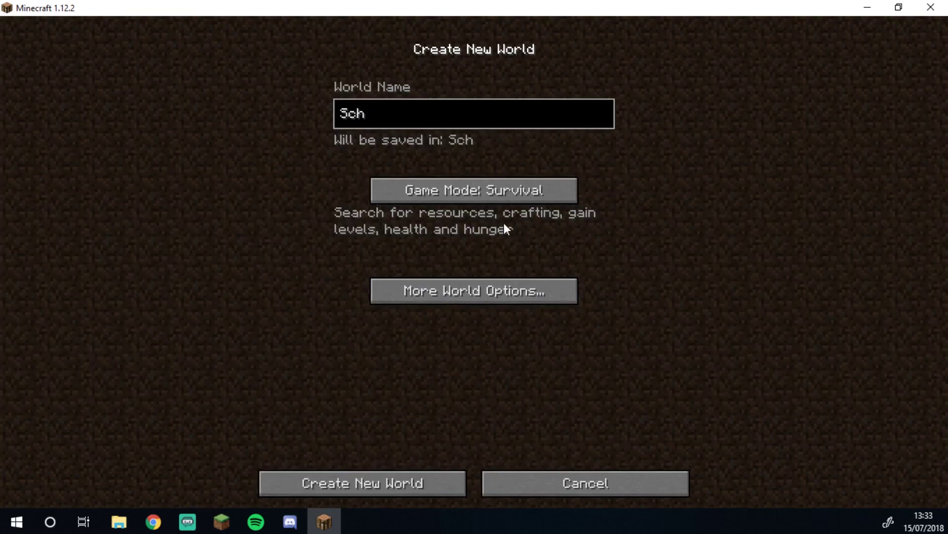
pyautogui.write('ematica Test')
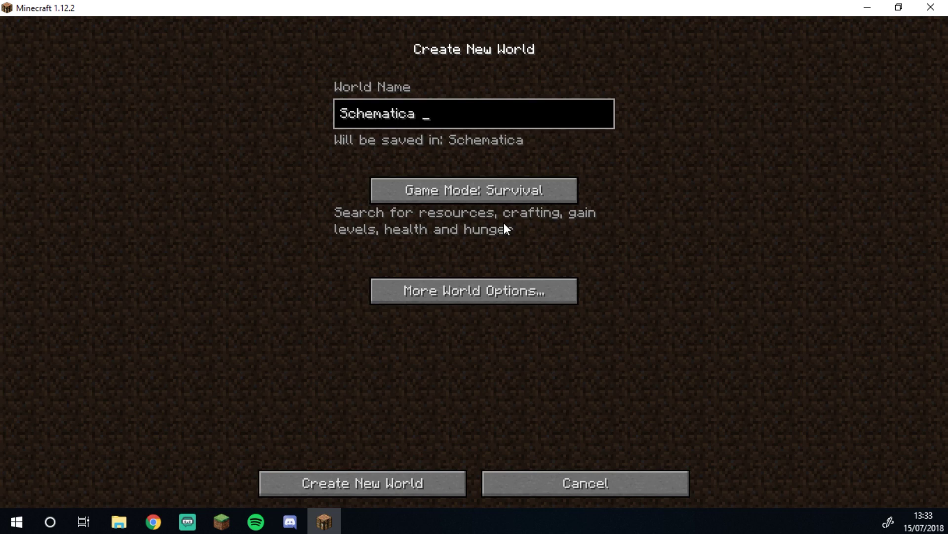
pyautogui.click(503, 195)
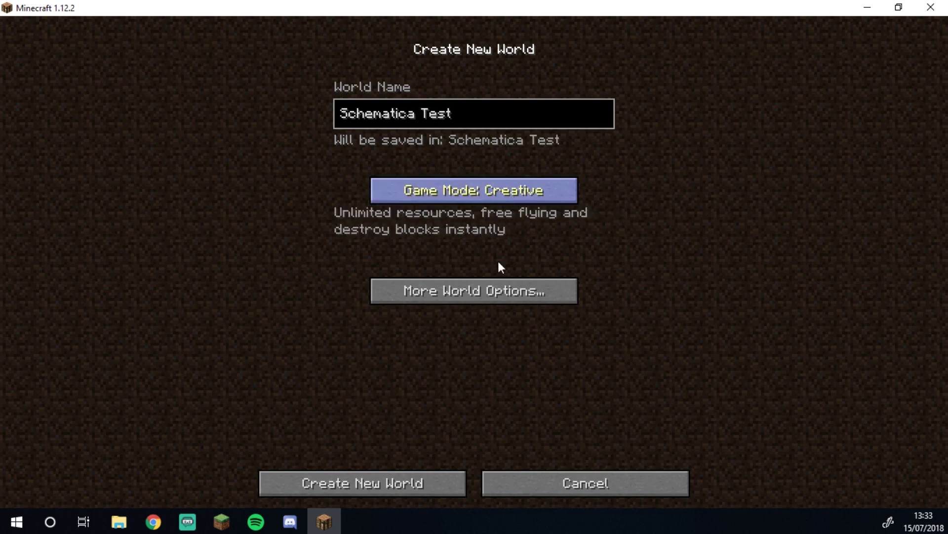
# - Set the world type to Superflat and create the new world
pyautogui.click(457, 301)
pyautogui.click(589, 179)
pyautogui.click(589, 179)
pyautogui.click(589, 179)
pyautogui.click(588, 179)
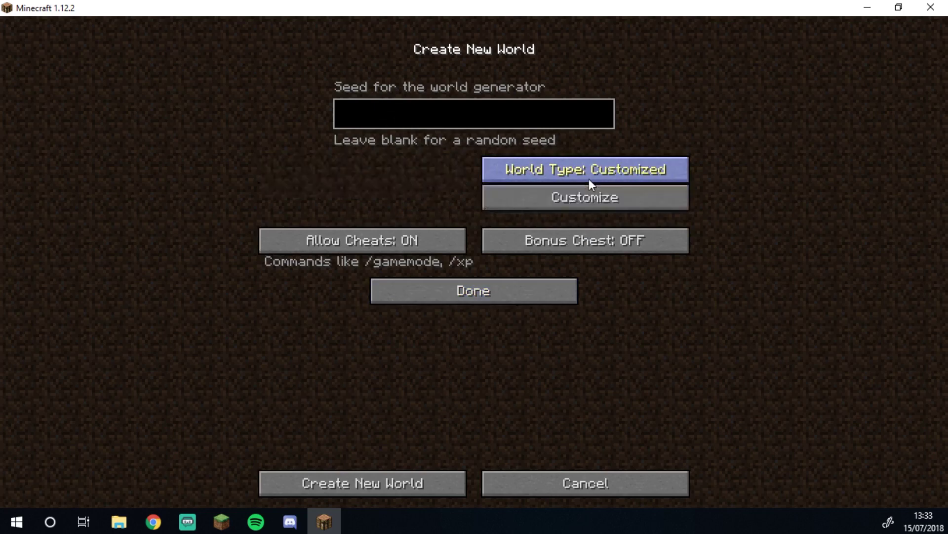
pyautogui.click(588, 179)
pyautogui.click(589, 179)
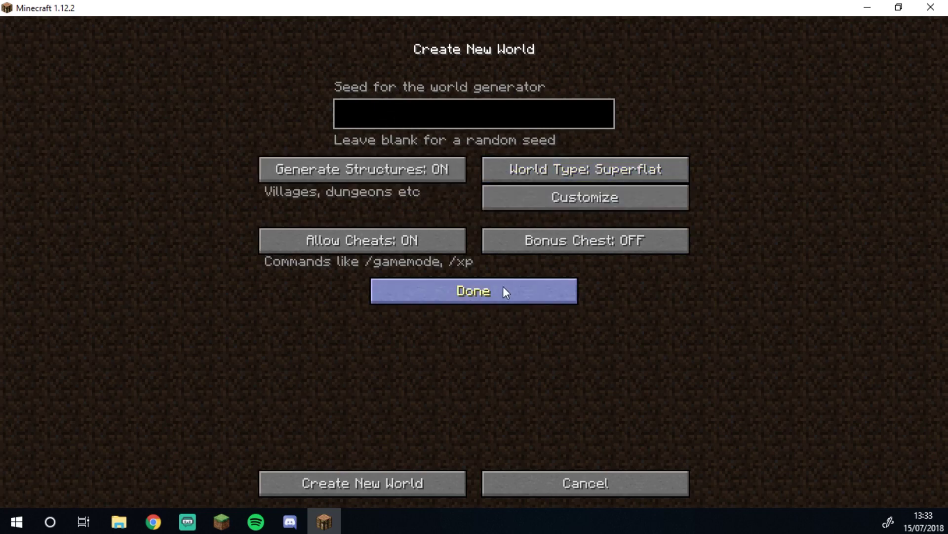
pyautogui.click(503, 287)
pyautogui.click(413, 485)
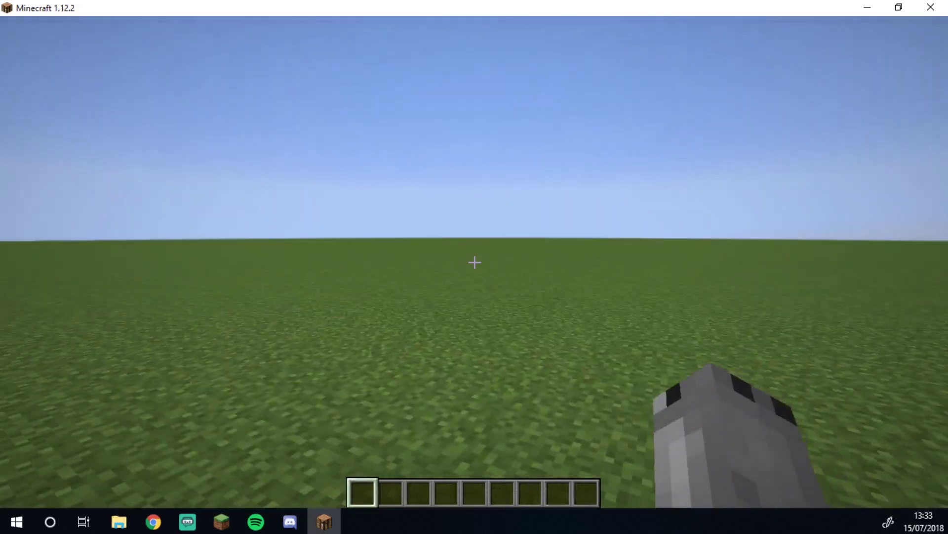
# - Open the game's Controls options and look through the key bindings to the end of the list
pyautogui.press('Escape')
pyautogui.click(439, 263)
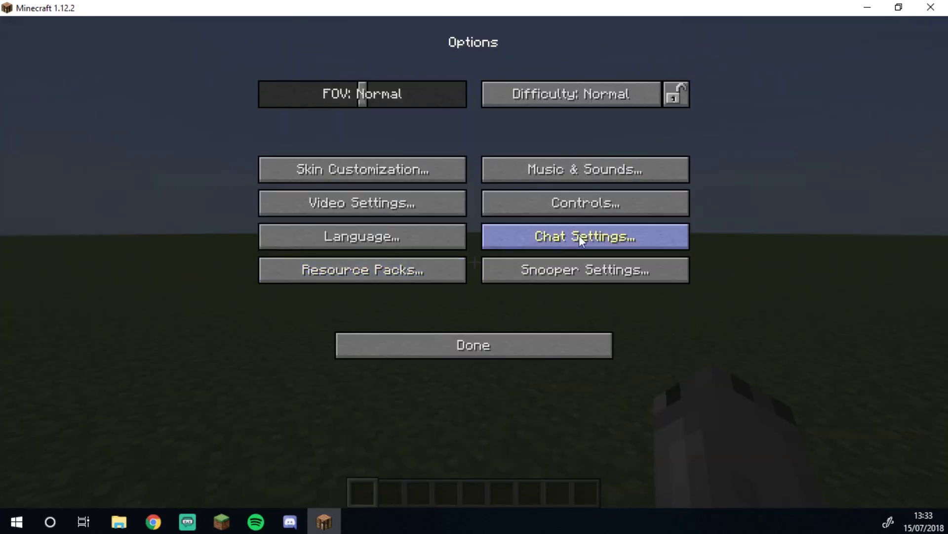
pyautogui.click(592, 195)
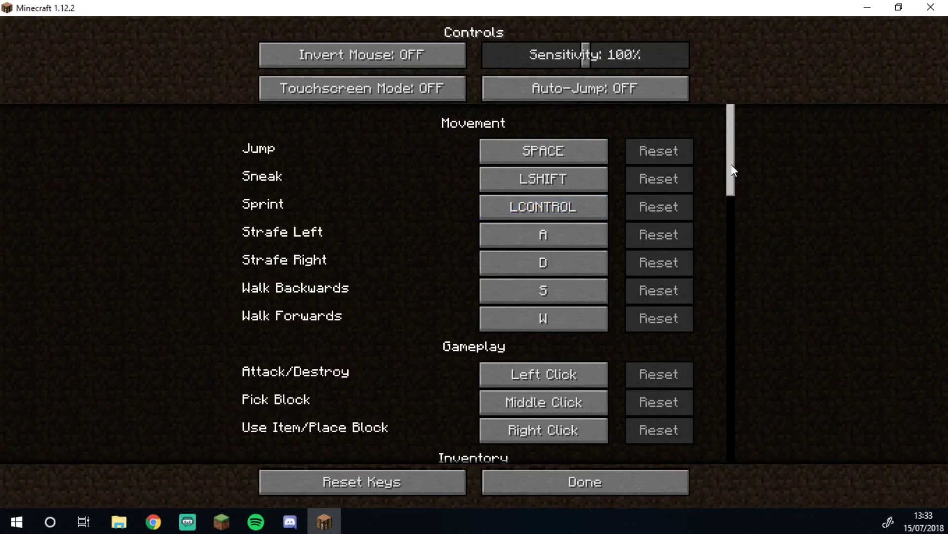
pyautogui.moveTo(731, 165); pyautogui.dragTo(720, 457)
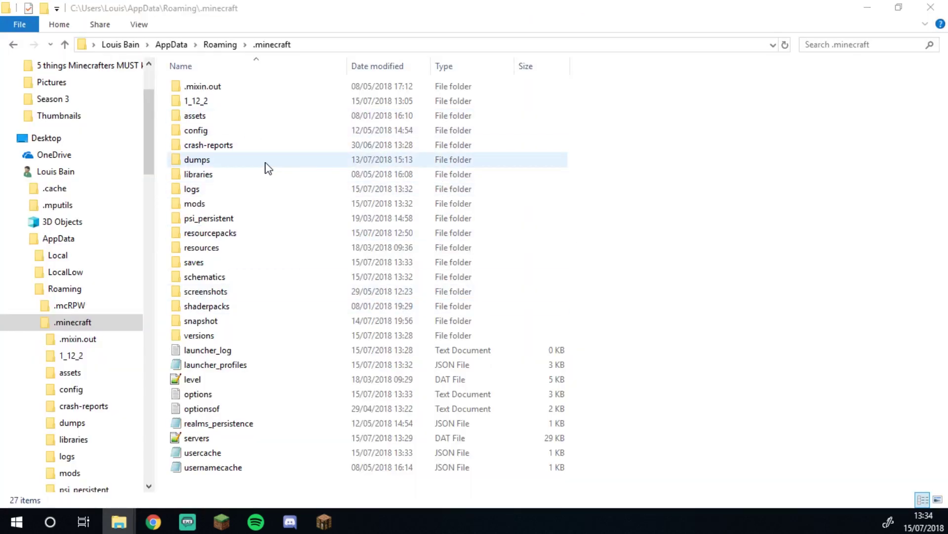
# - Open the schematics folder inside .minecraft in File Explorer and place OmathaCraft S3 Town Hall.schematic in it
pyautogui.doubleClick(204, 277)
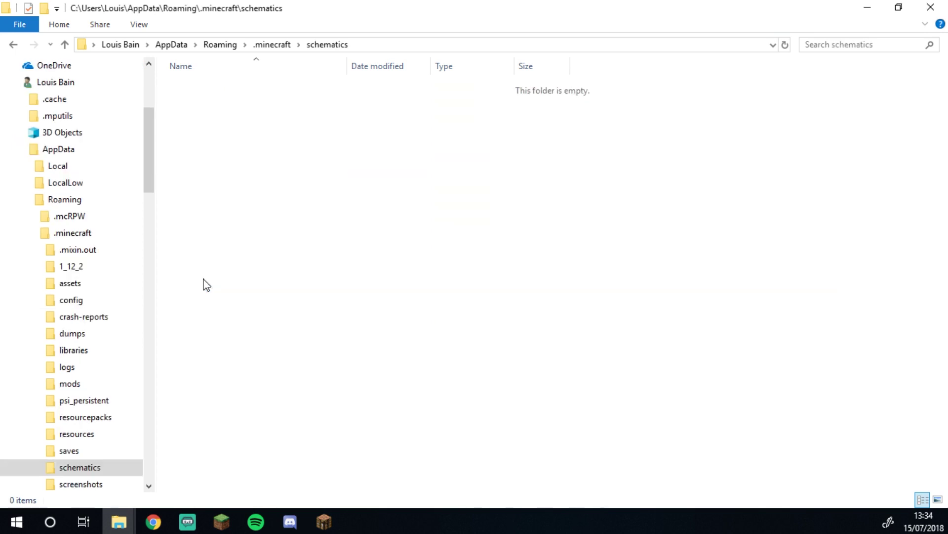
pyautogui.moveTo(207, 165); pyautogui.dragTo(529, 319)
pyautogui.moveTo(736, 53); pyautogui.dragTo(442, 141)
pyautogui.click(442, 141)
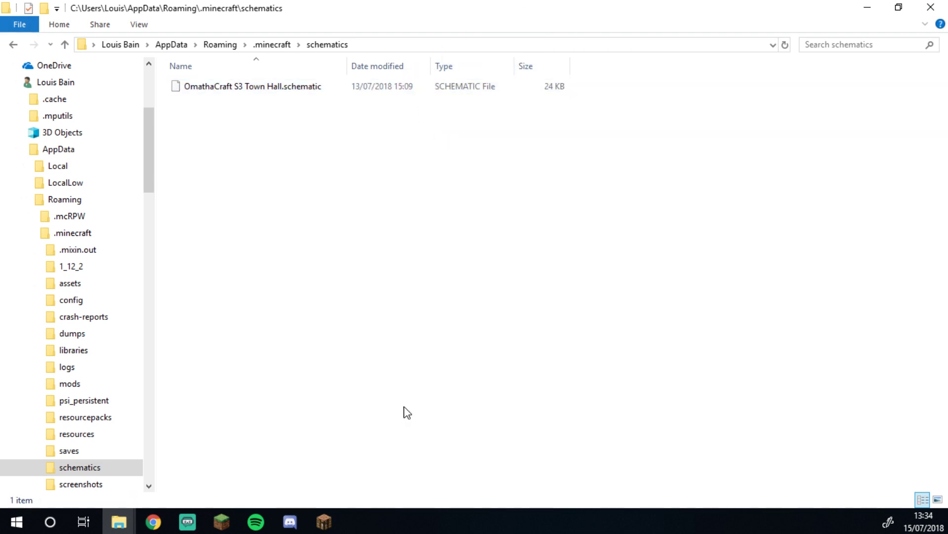
# - Switch back to Minecraft, resume the world and load the OmathaCraft S3 Town Hall schematic into it
pyautogui.click(339, 528)
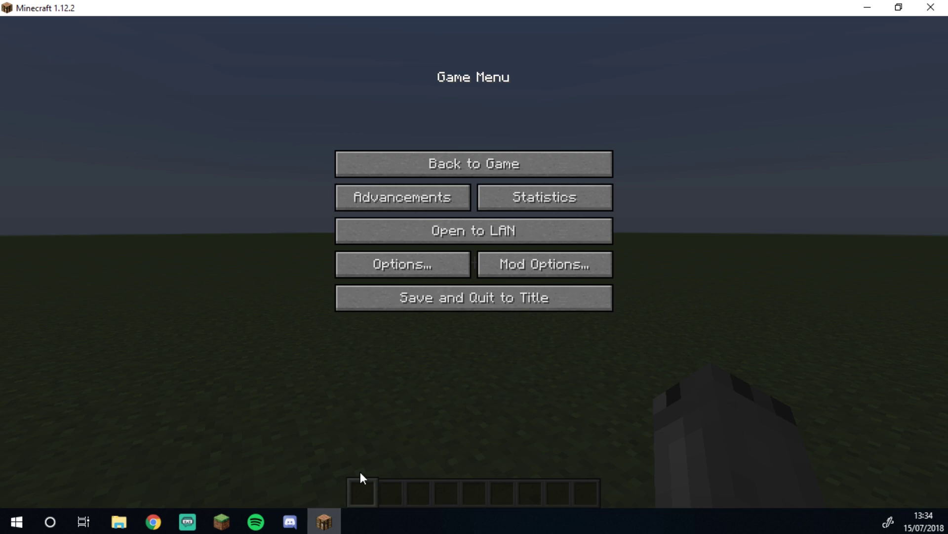
pyautogui.click(455, 168)
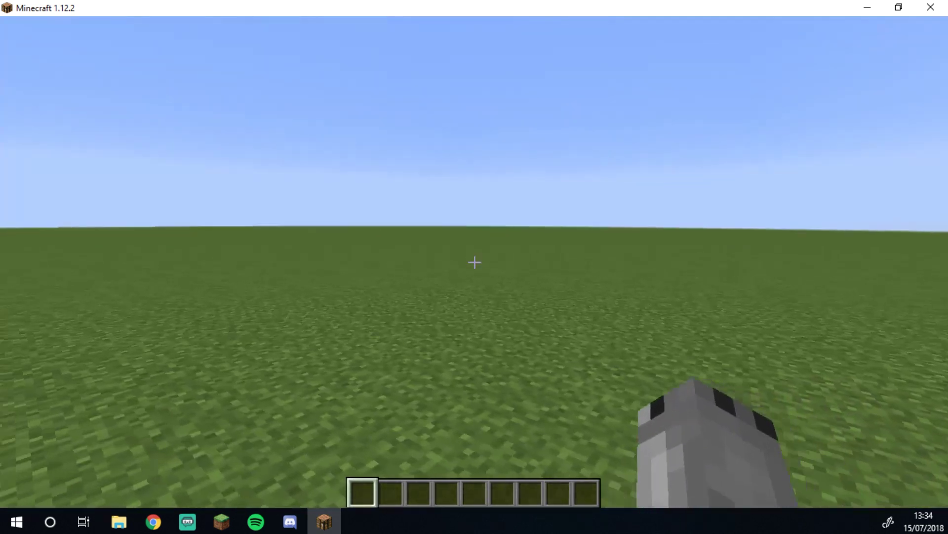
pyautogui.press('KP_Divide')
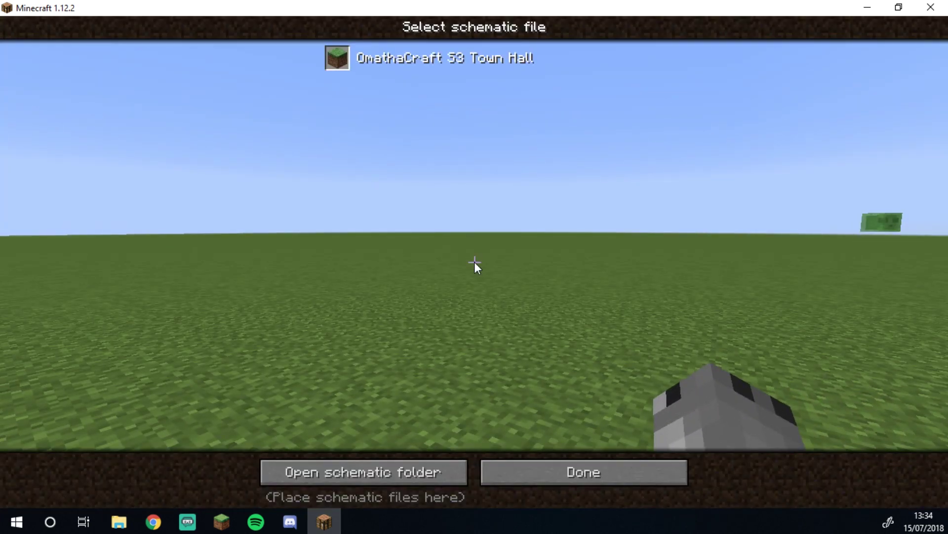
pyautogui.click(433, 57)
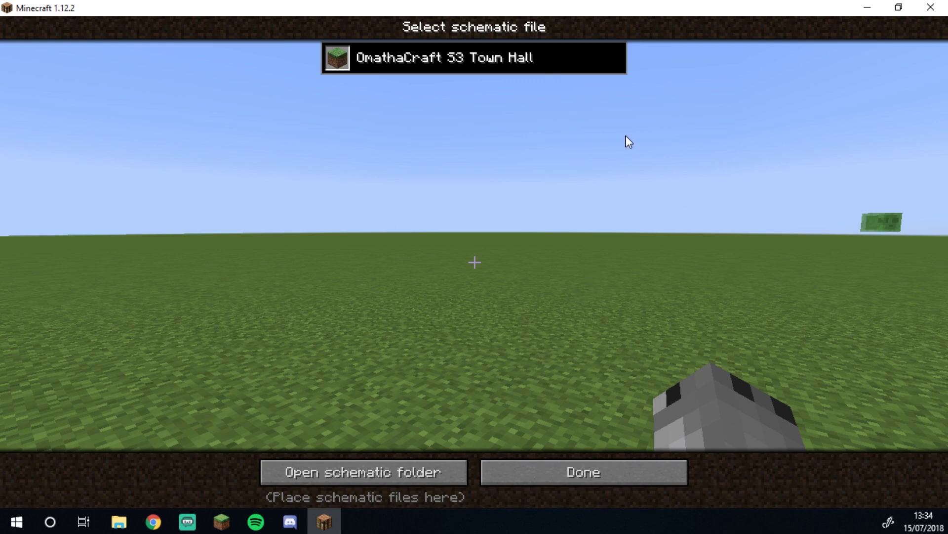
pyautogui.click(594, 471)
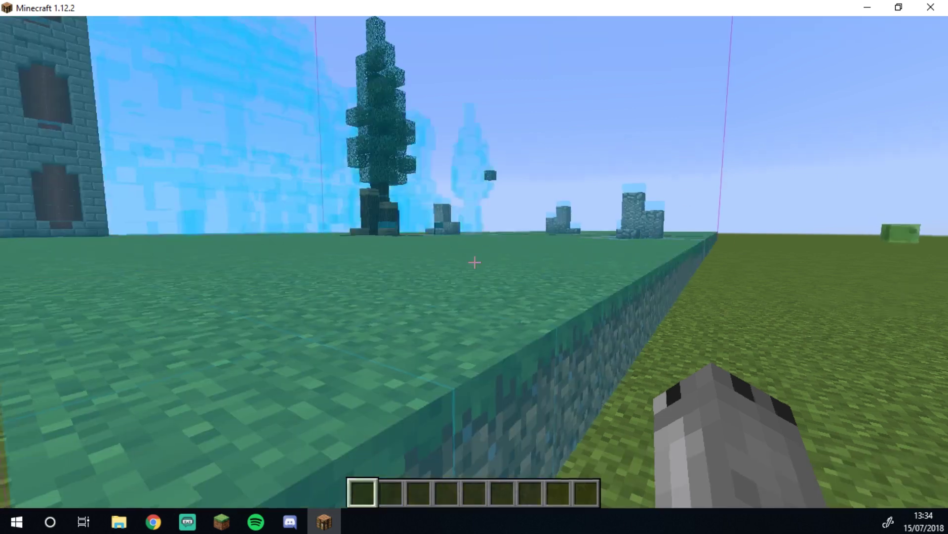
# - Fly up and around the Town Hall hologram to examine its facade, roof, towers and front garden
pyautogui.press('space')
pyautogui.press('space')
pyautogui.press('w')
pyautogui.press('space')
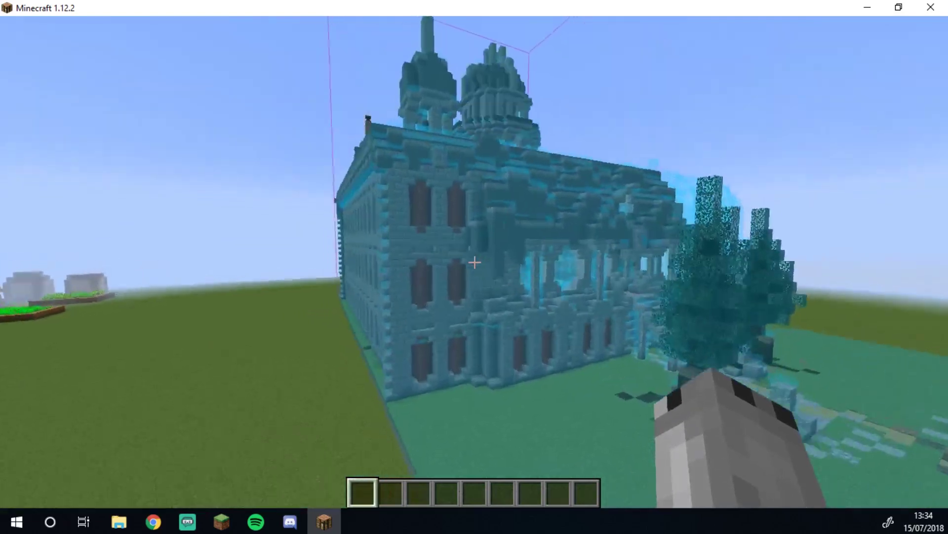
pyautogui.press('w')
pyautogui.press('space')
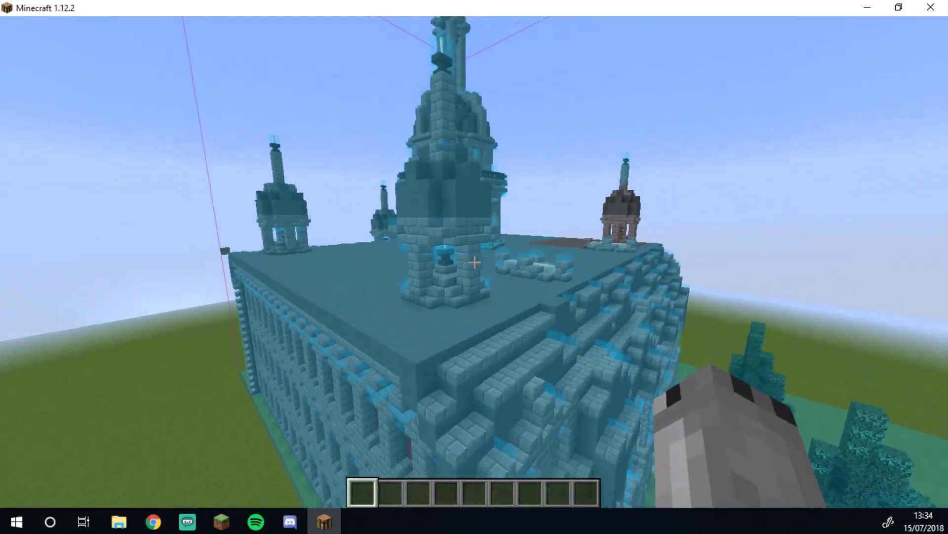
pyautogui.press('w')
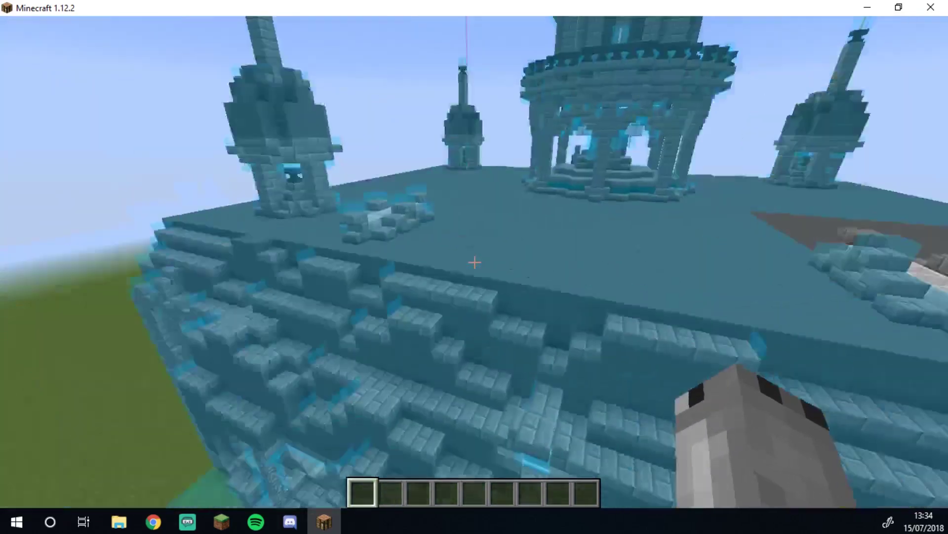
pyautogui.press('s')
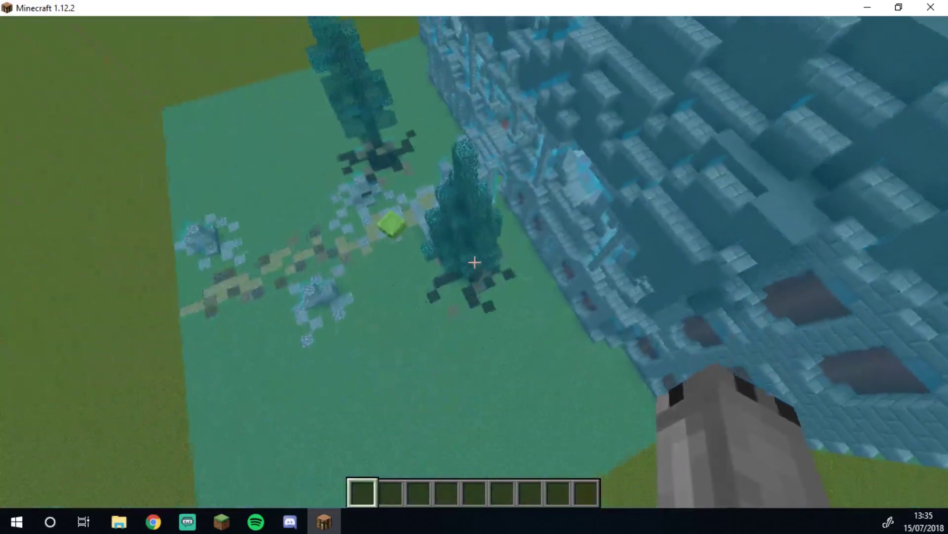
pyautogui.press('shift')
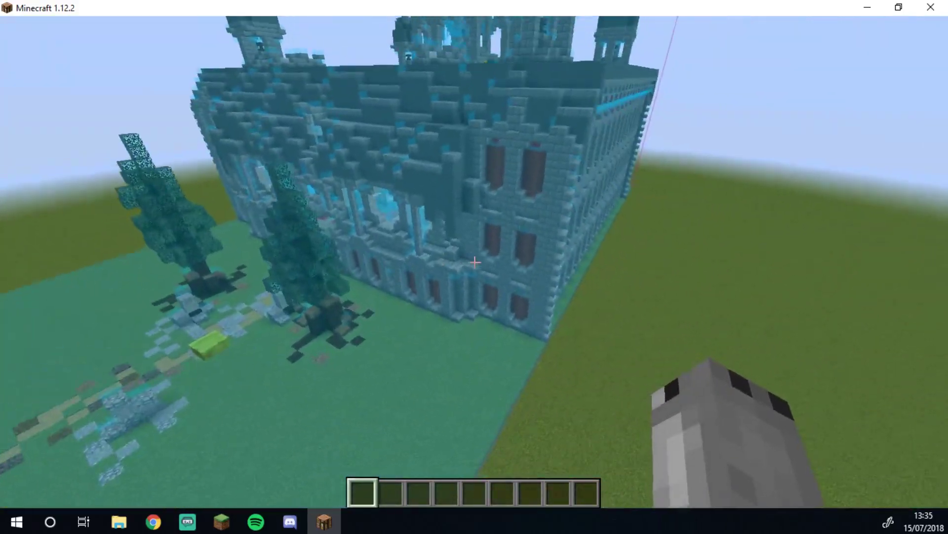
# - Fly through the wall into the Town Hall hologram and look around the interior halls, stairs and seating
pyautogui.press('w')
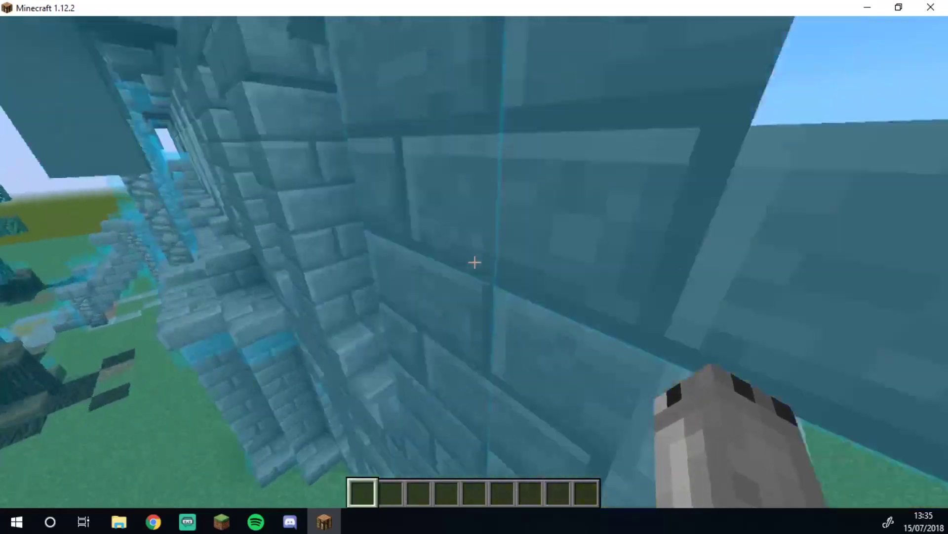
pyautogui.press('w')
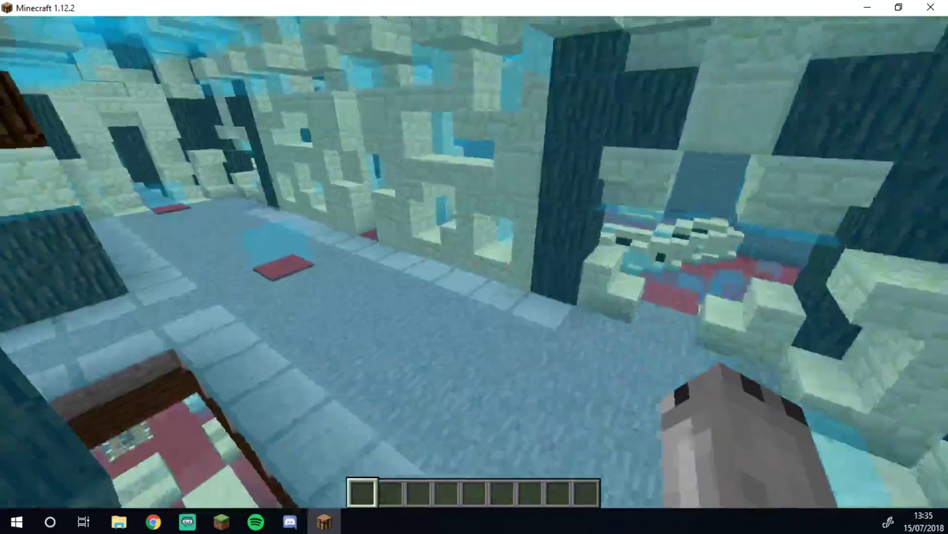
pyautogui.press('w')
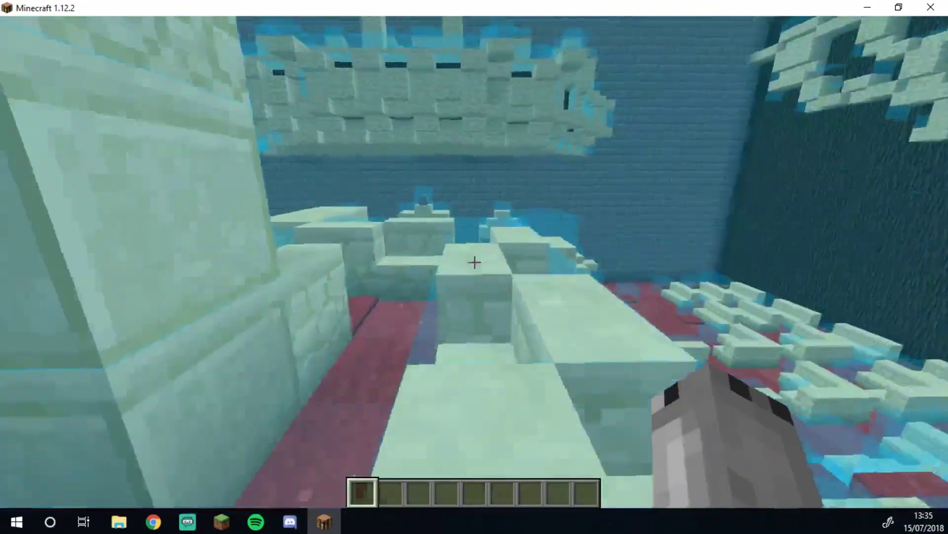
pyautogui.press('s')
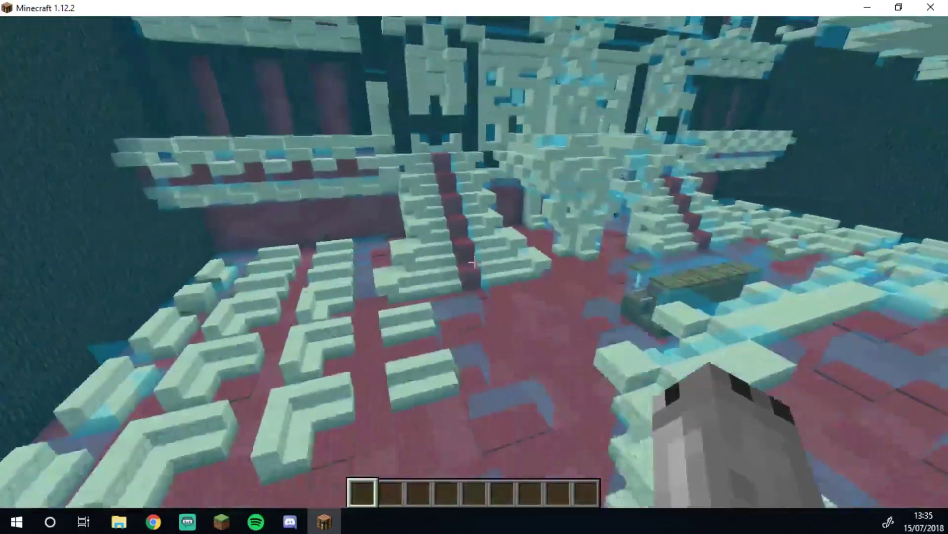
pyautogui.press('s')
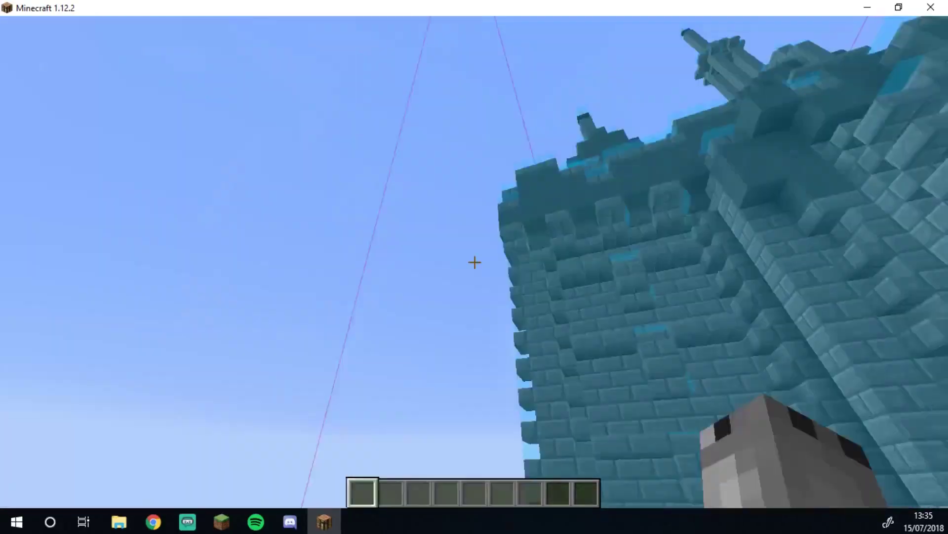
# - View the Town Hall from the front, and examine Schematica's red and blue point settings for saving a selection, leaving them unchanged
pyautogui.press('s')
pyautogui.press('a')
pyautogui.press('space')
pyautogui.press('w')
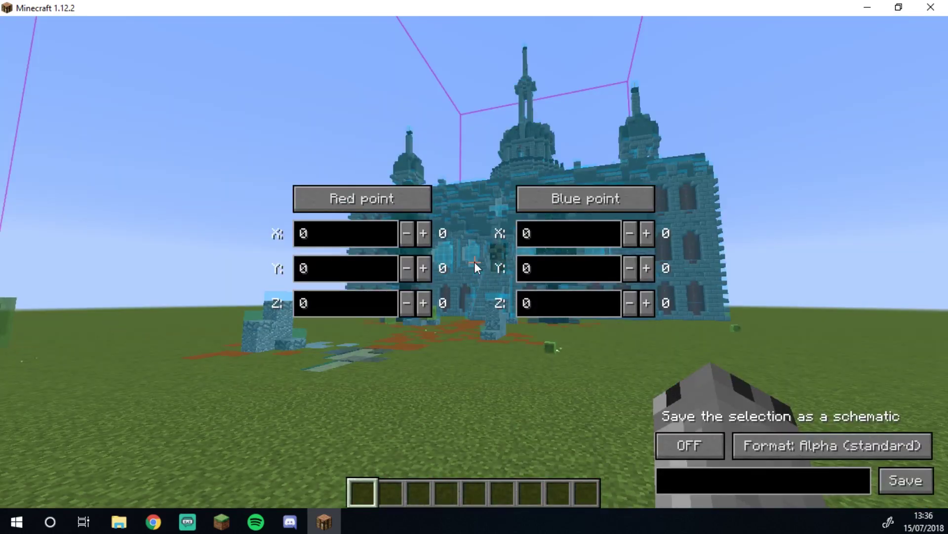
pyautogui.press('Escape')
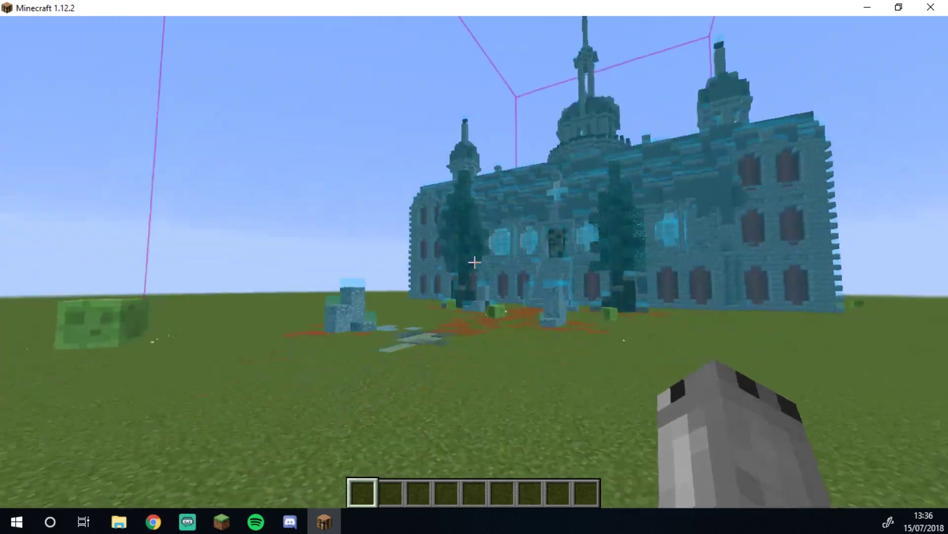
pyautogui.press('w')
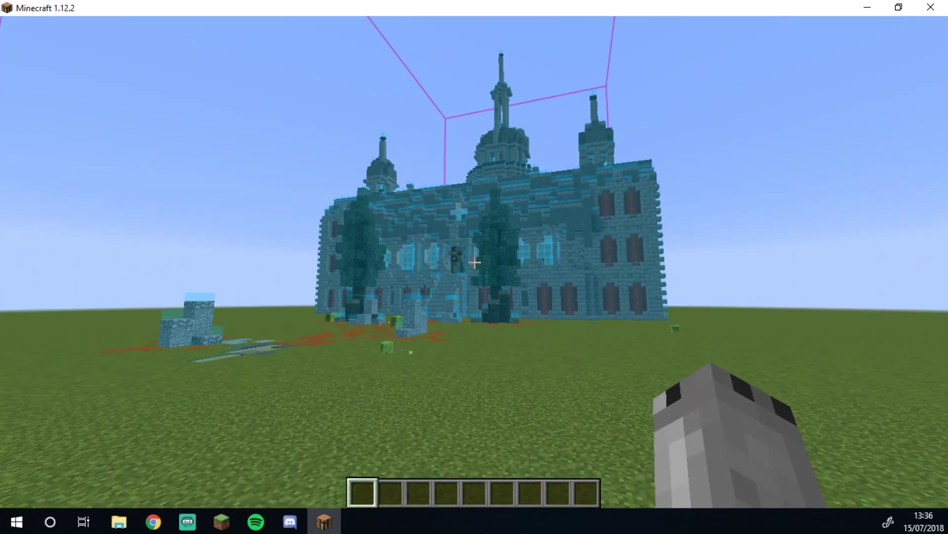
pyautogui.press('a')
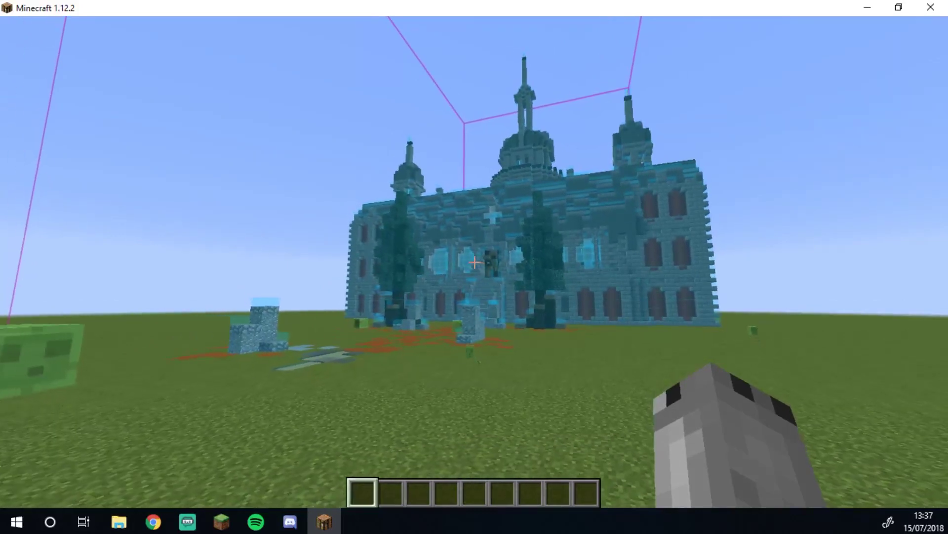
pyautogui.press('a')
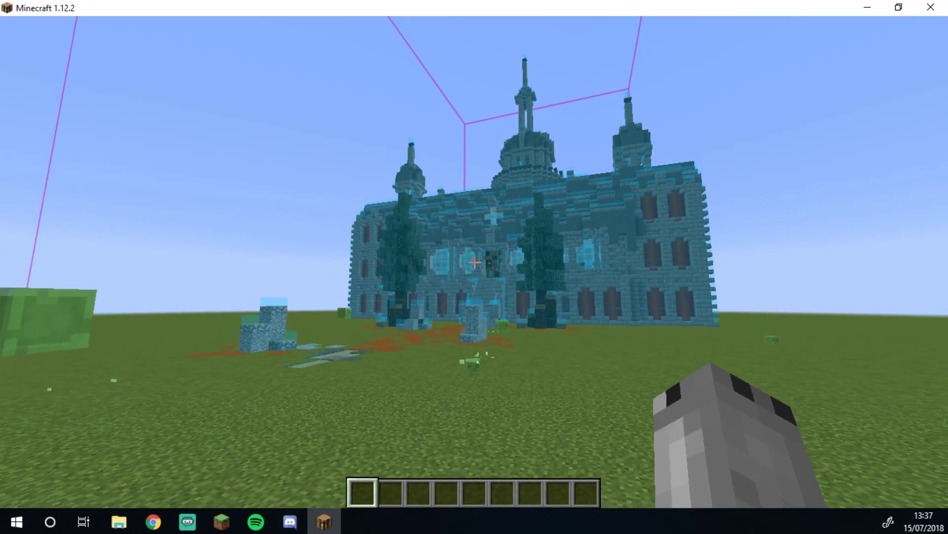
# - Turn the Schematica printer on, approach the cobblestone ruin in front of the hall to print it, and break mismatched ground blocks beside it
pyautogui.press('p')
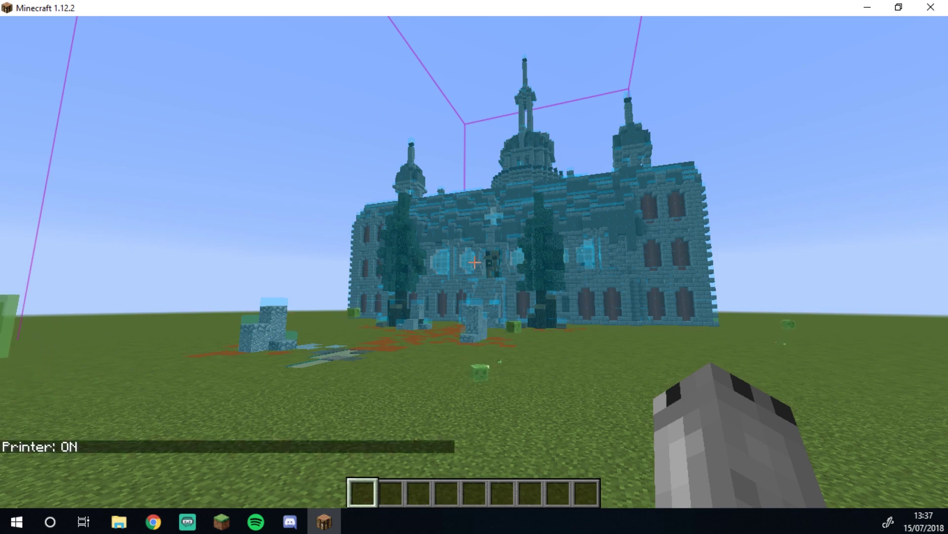
pyautogui.press('t')
pyautogui.press('Escape')
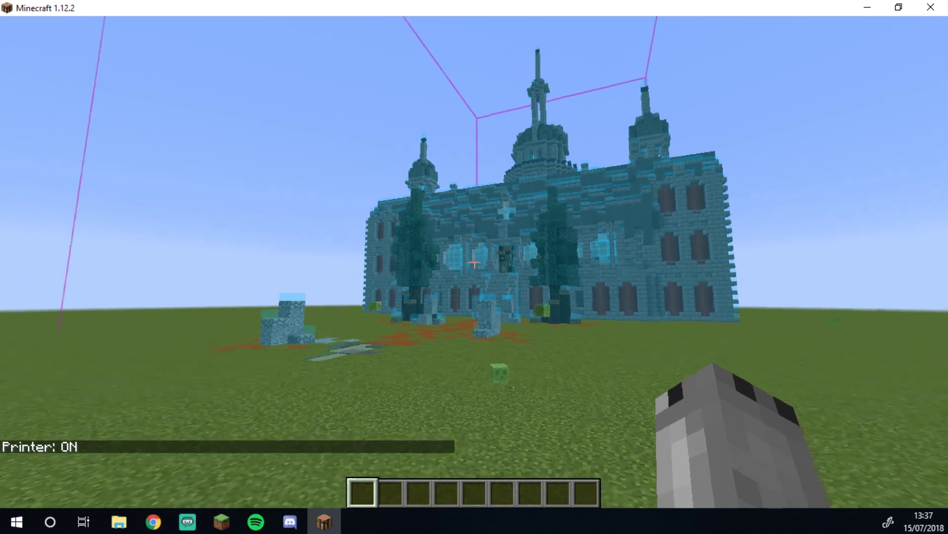
pyautogui.press('w')
pyautogui.press('w')
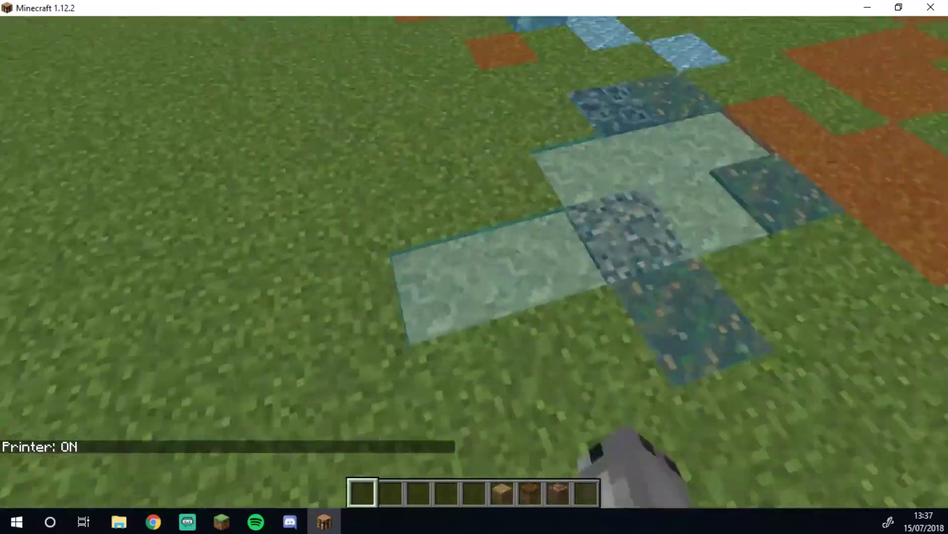
pyautogui.press('w')
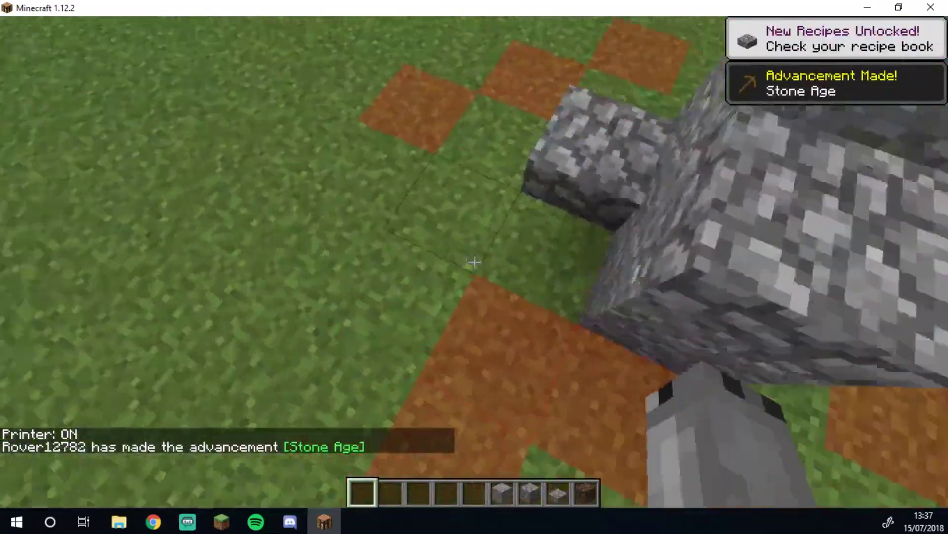
pyautogui.click(474, 261)
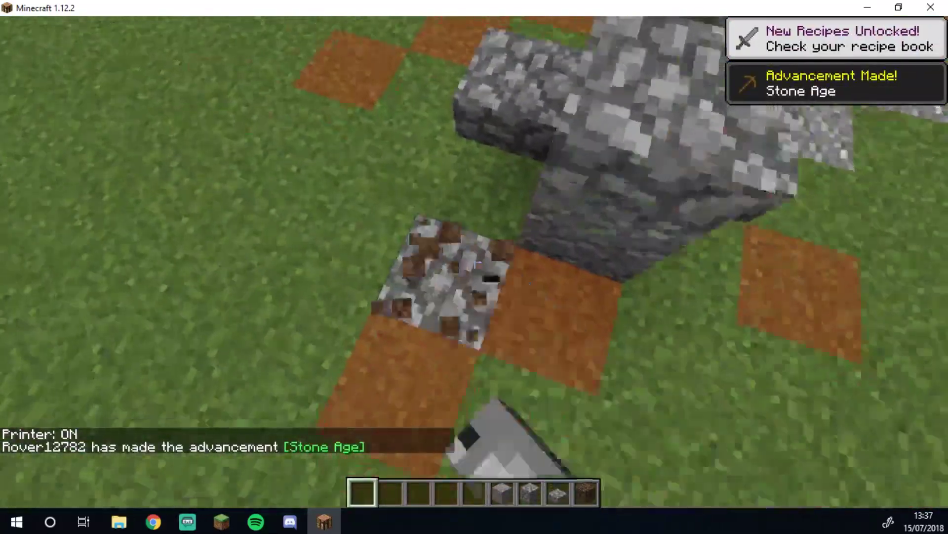
pyautogui.click(475, 261)
pyautogui.click(474, 262)
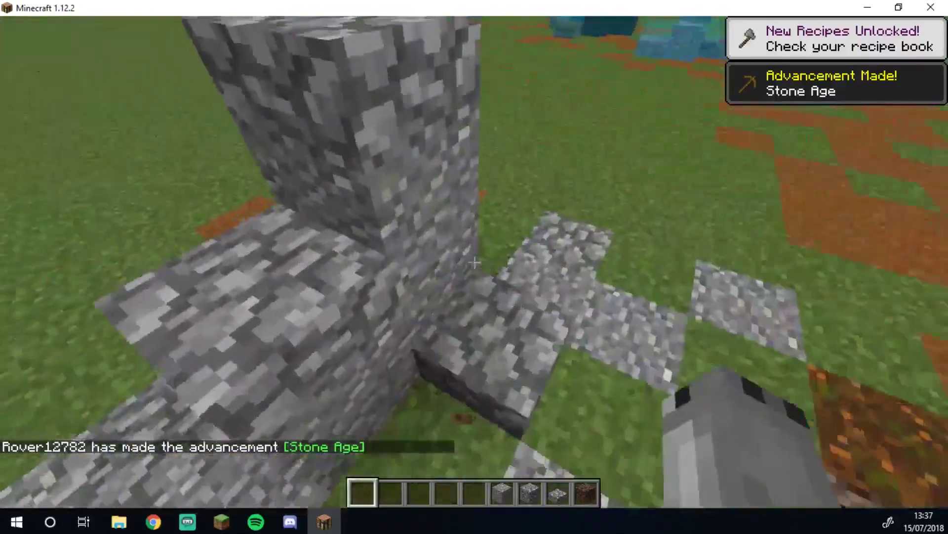
# - Move along the end section of the front facade with the printer on to build its stone brick walls and red windows
pyautogui.press('w')
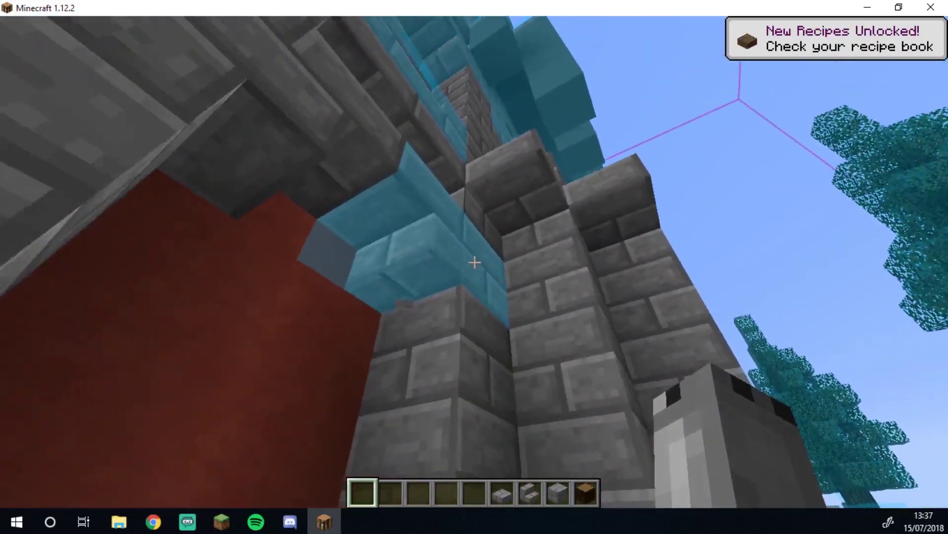
pyautogui.press('s')
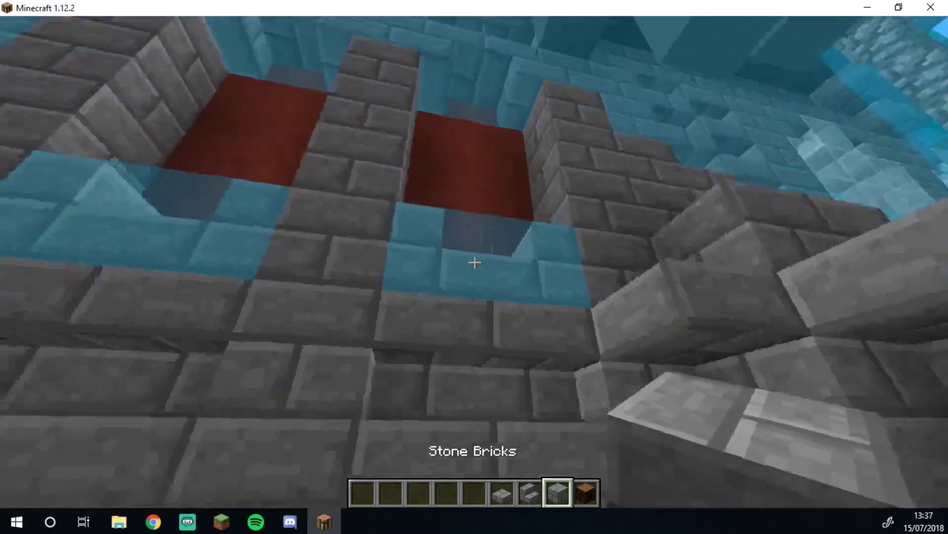
pyautogui.press('w')
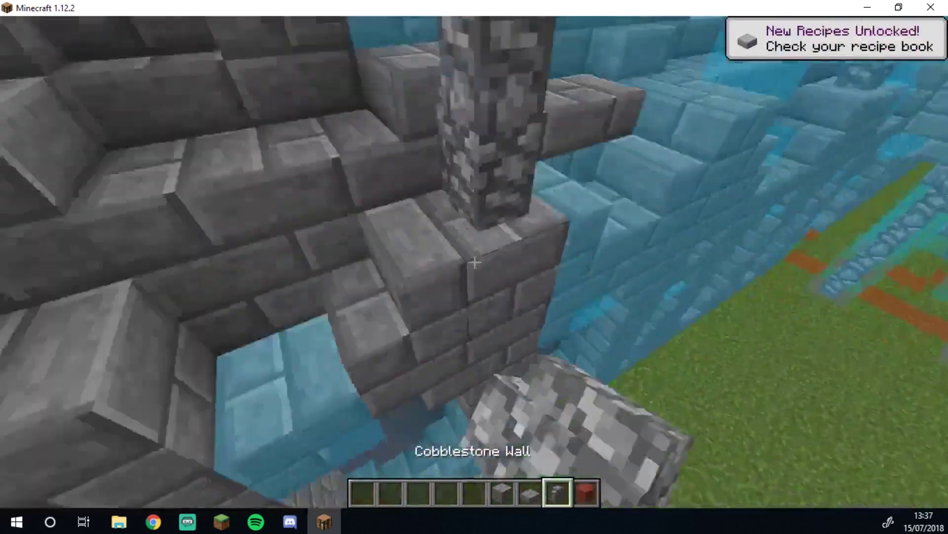
# - Descend to the foot of the printed facade and break the misplaced stone brick block below the red window
pyautogui.press('shift')
pyautogui.press('s')
pyautogui.press('w')
pyautogui.rightClick(474, 262)
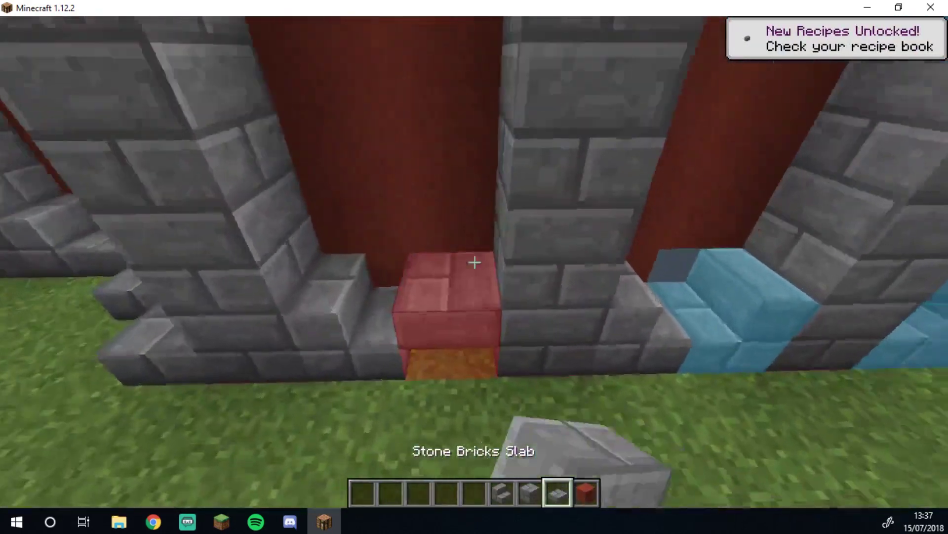
pyautogui.click(475, 262)
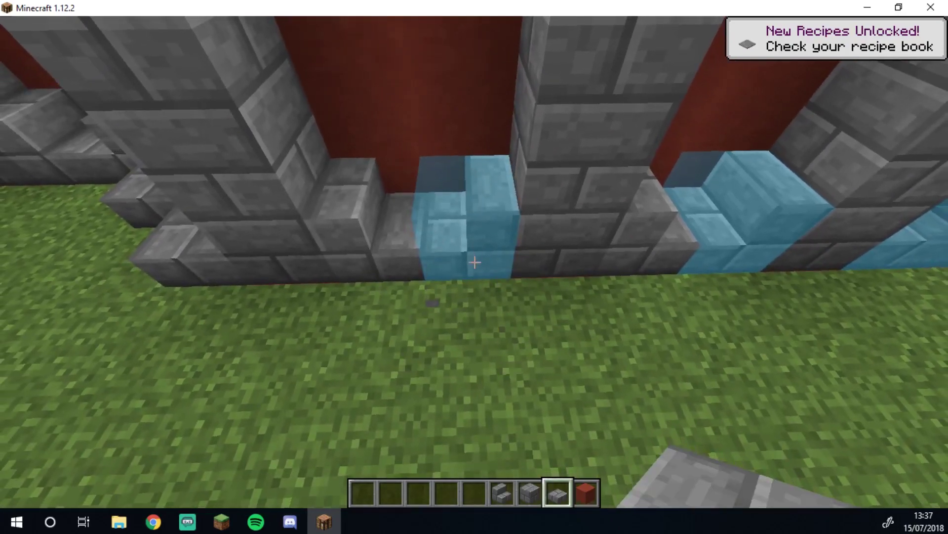
# - Turn the printer off, move back from the building and hide the Town Hall schematic so only the placed blocks remain
pyautogui.press('p')
pyautogui.press('w')
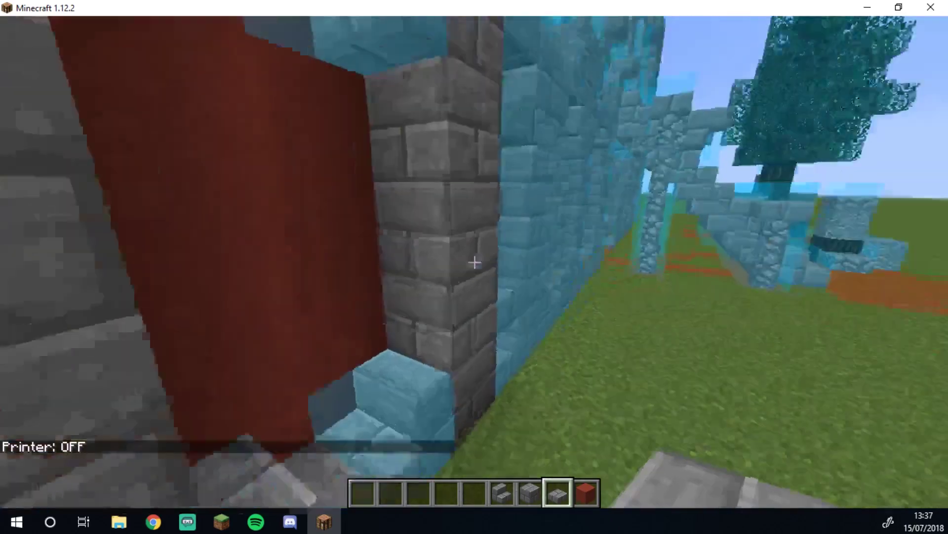
pyautogui.press('s')
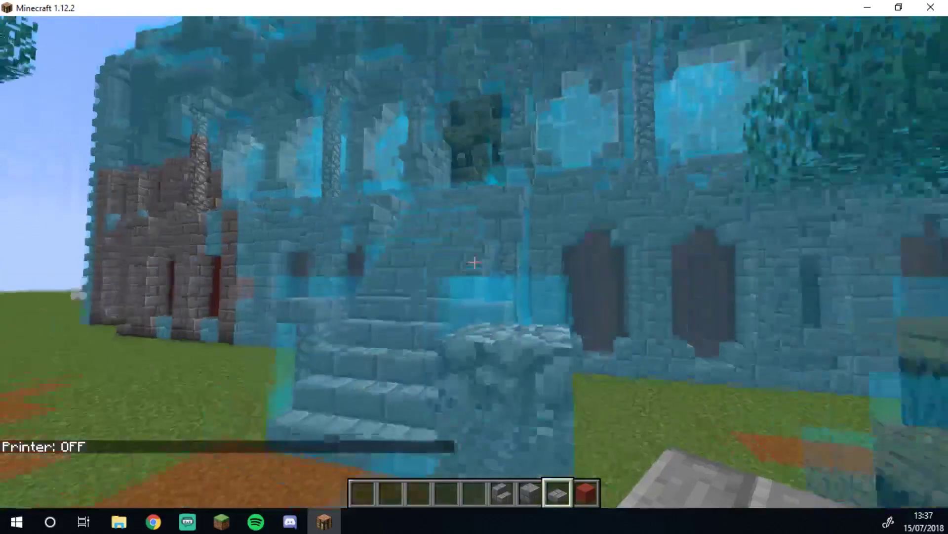
pyautogui.press('s')
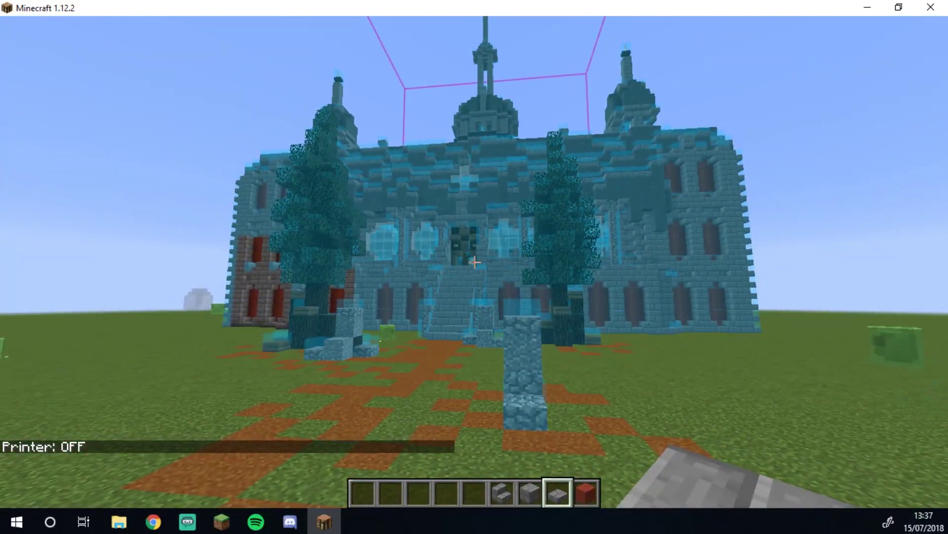
pyautogui.press('r')
pyautogui.press('w')
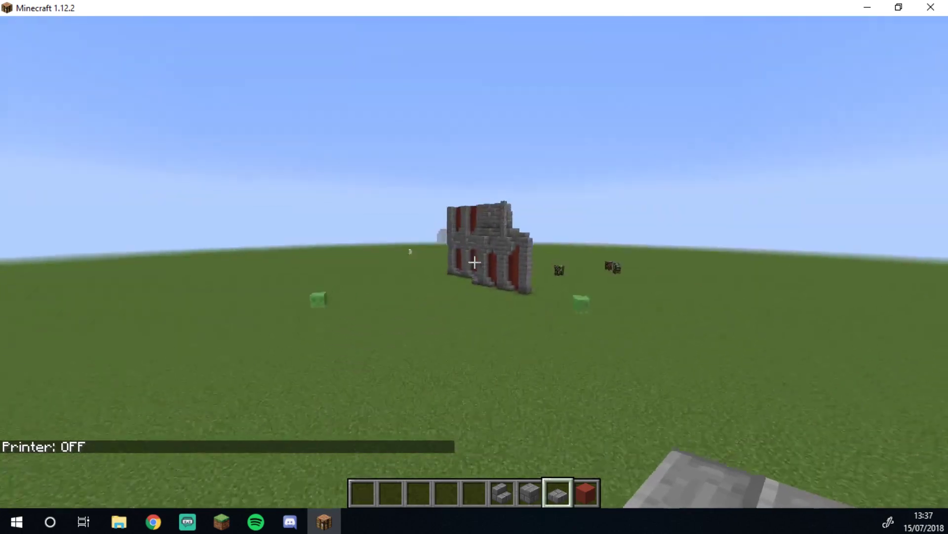
# - Fly around the printed part of the facade to examine its front, end and back from several sides
pyautogui.press('d')
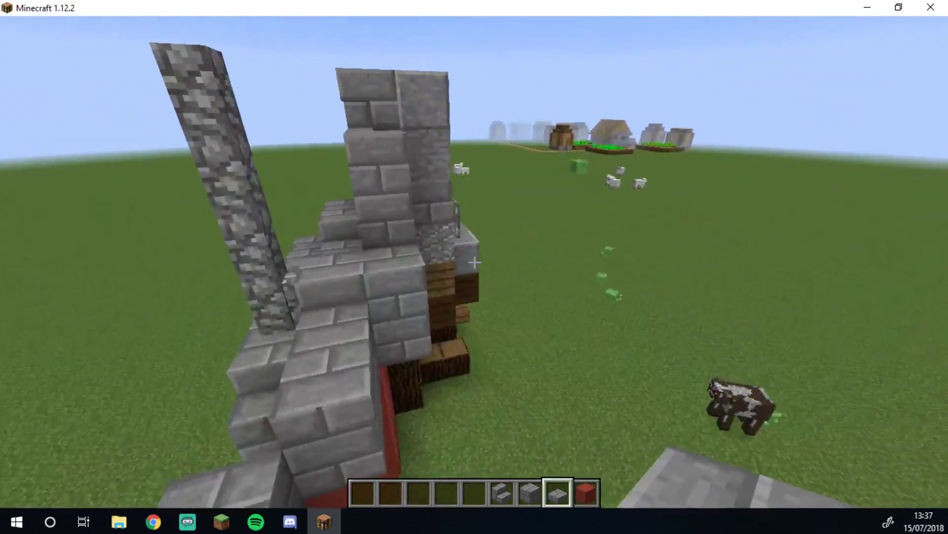
pyautogui.press('a')
pyautogui.press('d')
pyautogui.press('s')
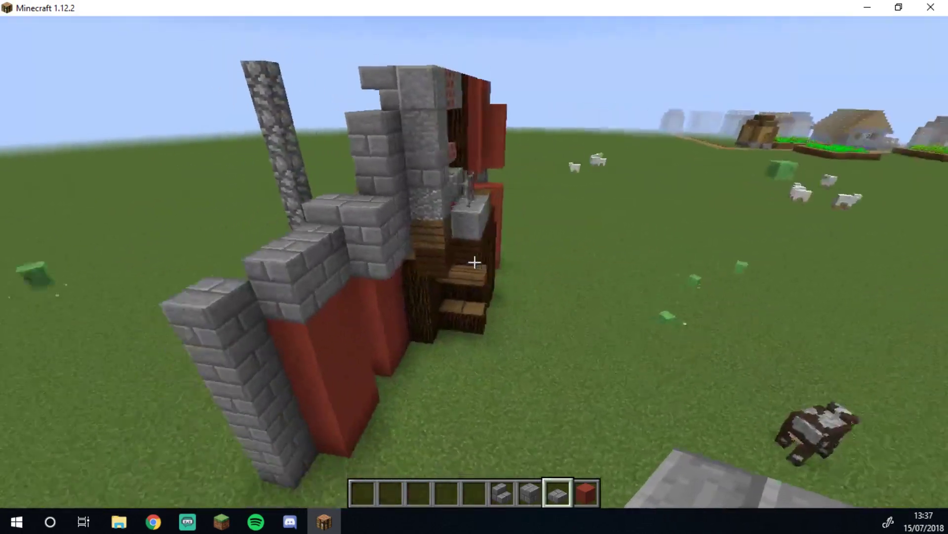
pyautogui.press('w')
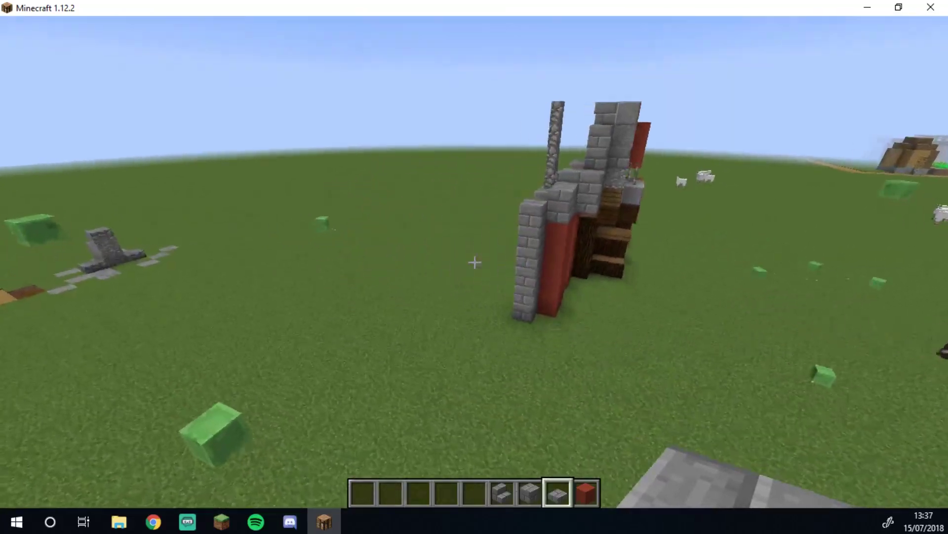
# - Show the Town Hall schematic again, turn the printer on and approach the upper windows of the facade's end section
pyautogui.press('s')
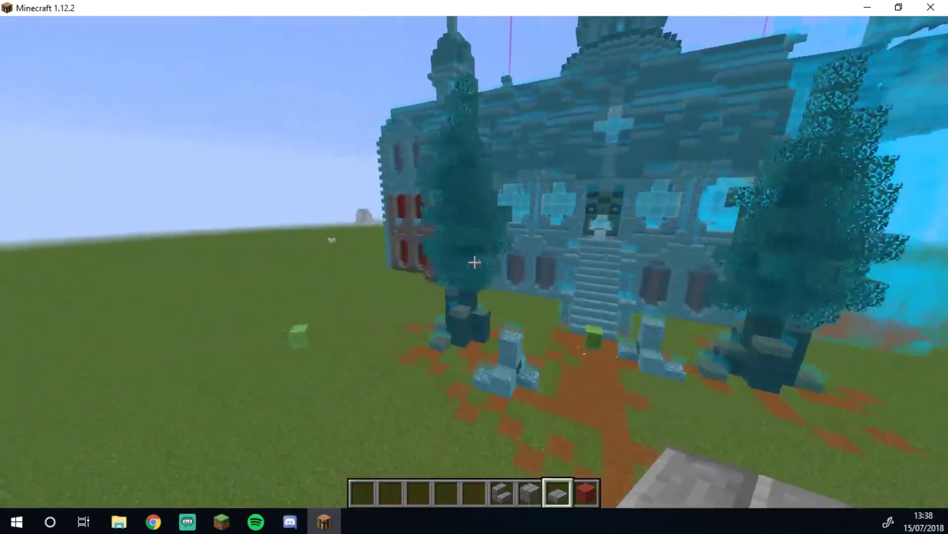
pyautogui.press('w')
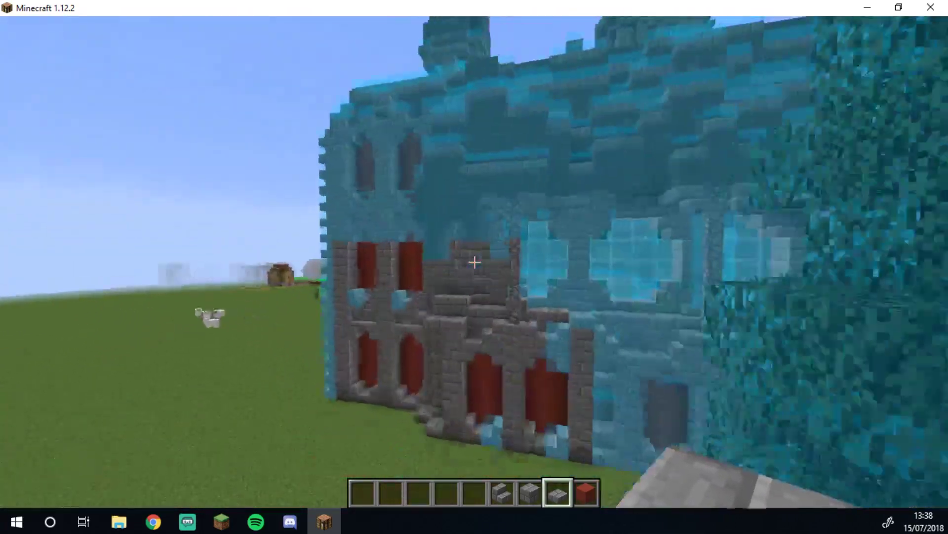
pyautogui.press('p')
pyautogui.press('w')
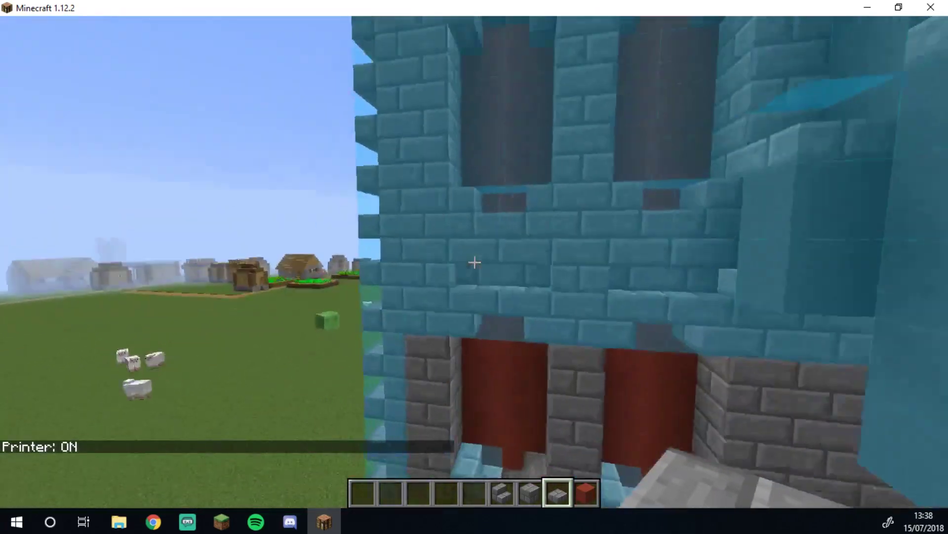
pyautogui.press('d')
pyautogui.press('shift')
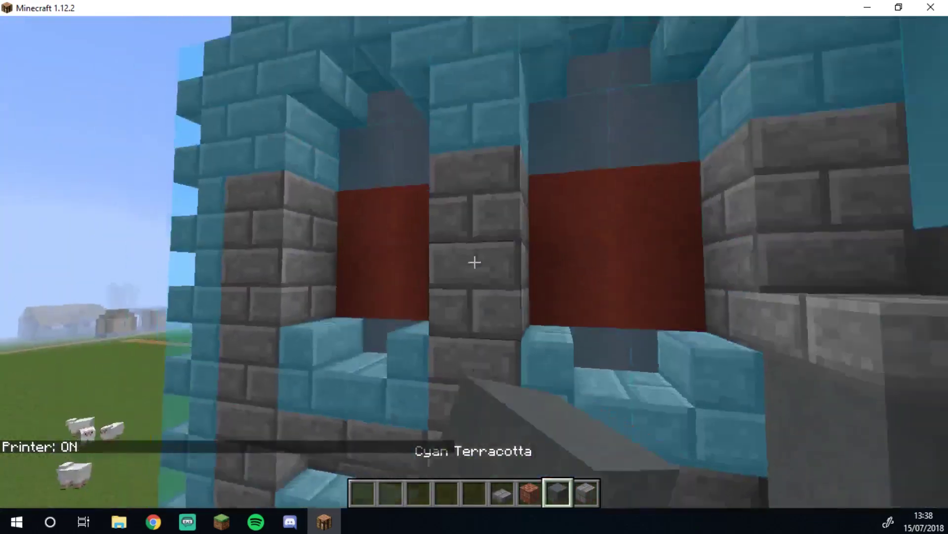
# - Fly up and along the facade with the printer on to build the upper ledges from stone bricks and stone brick slabs
pyautogui.press('space')
pyautogui.press('space')
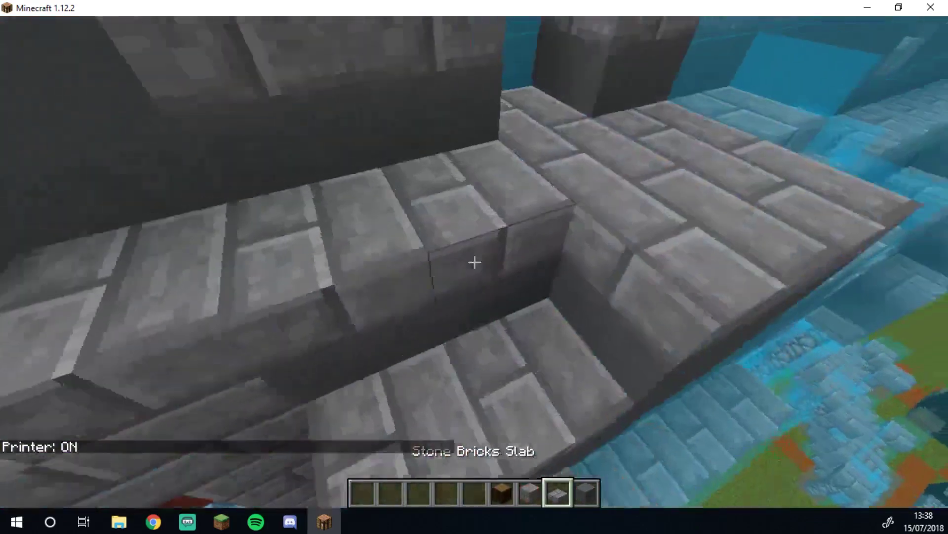
pyautogui.press('d')
pyautogui.press('d')
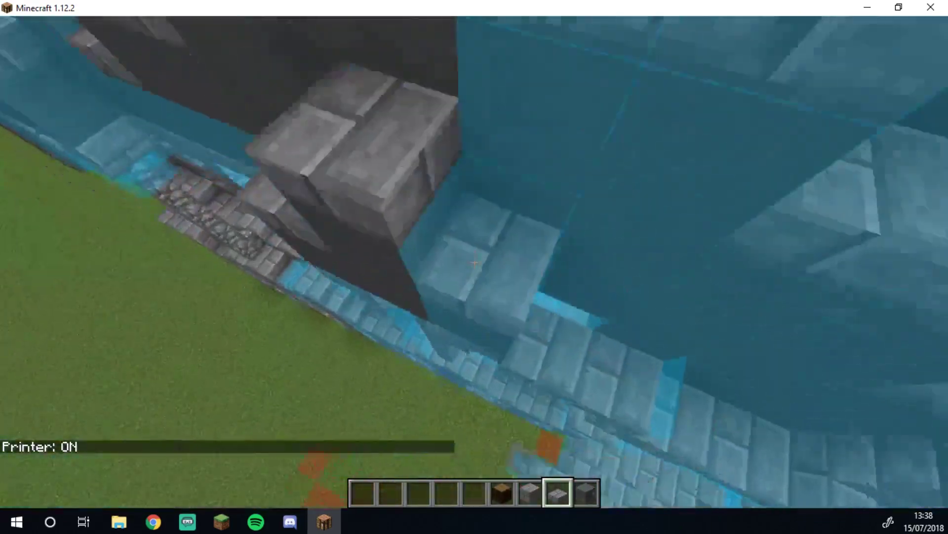
pyautogui.press('shift')
pyautogui.press('w')
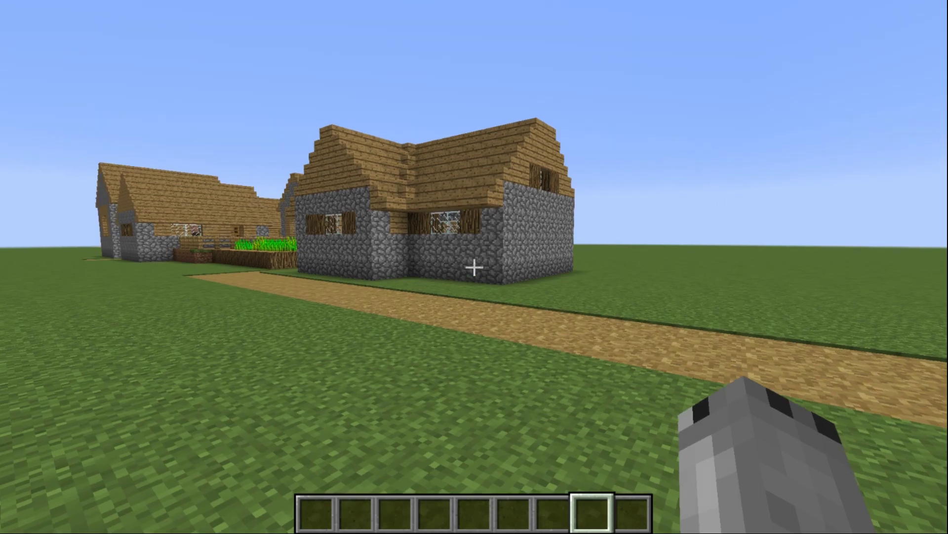
# - Fly around the village house beside the gravel path to examine its walls, roof and corners
pyautogui.press('w')
pyautogui.press('space')
pyautogui.press('space')
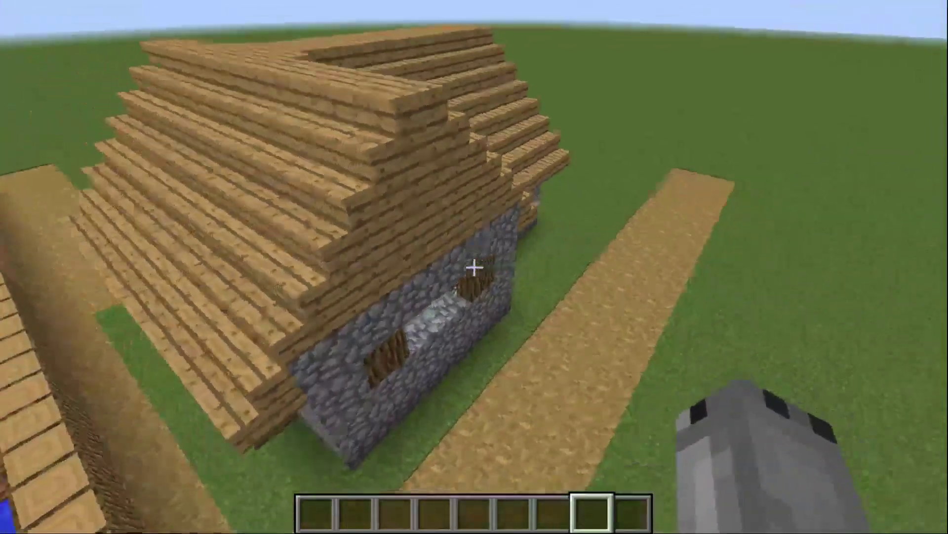
pyautogui.press('s')
pyautogui.press('a')
pyautogui.press('w')
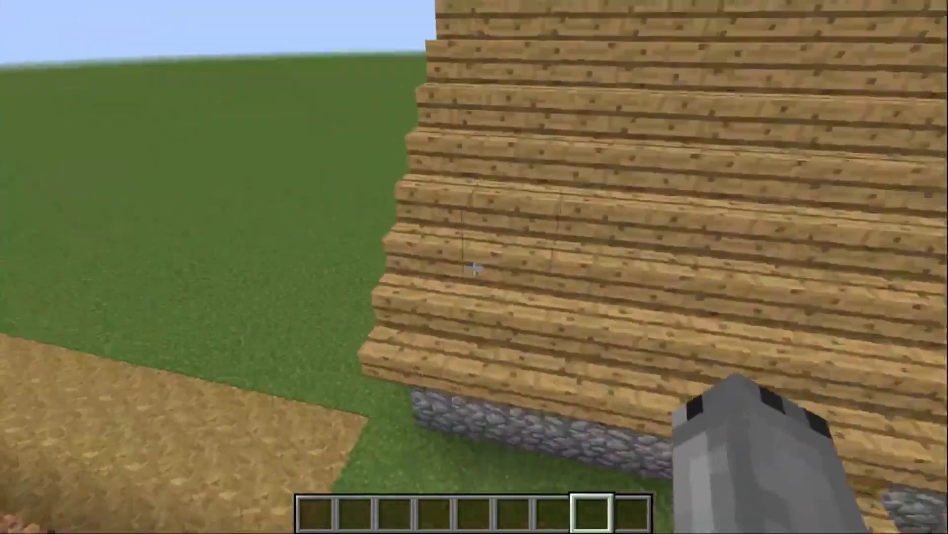
pyautogui.press('w')
pyautogui.press('d')
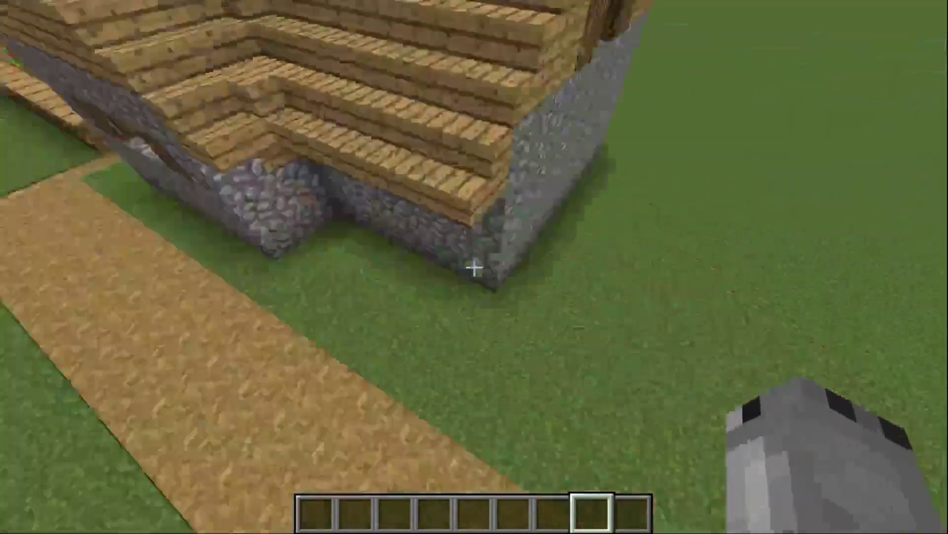
# - Descend to the house's front corner and dig out one grass block between the corner and the path
pyautogui.press('shift')
pyautogui.press('w')
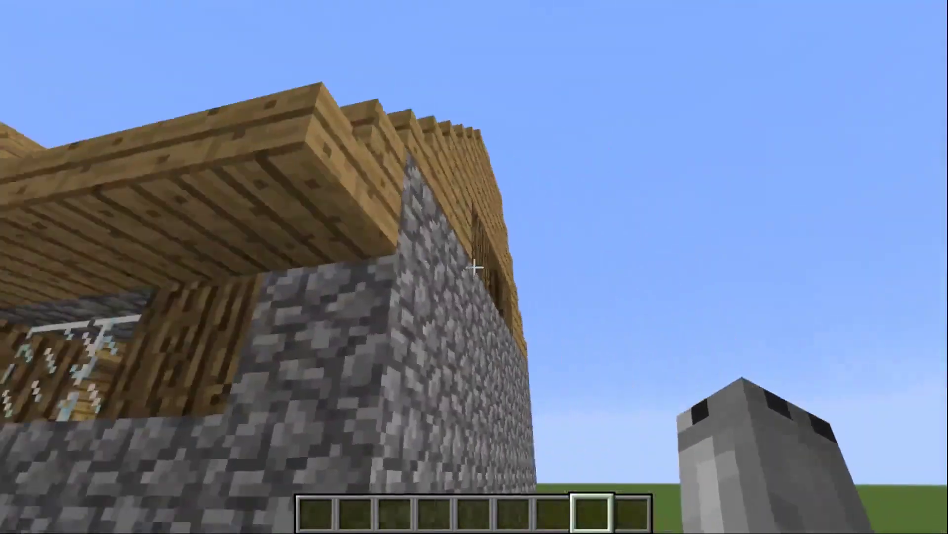
pyautogui.press('space')
pyautogui.press('a')
pyautogui.click(475, 267)
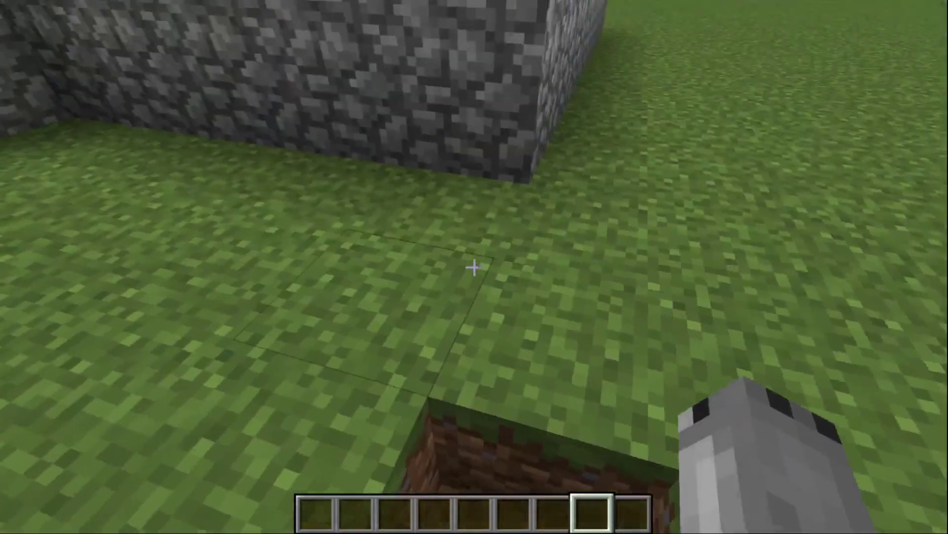
# - Set the schematic selection's red point at the current position and turn the selection display on
pyautogui.press('KP_Multiply')
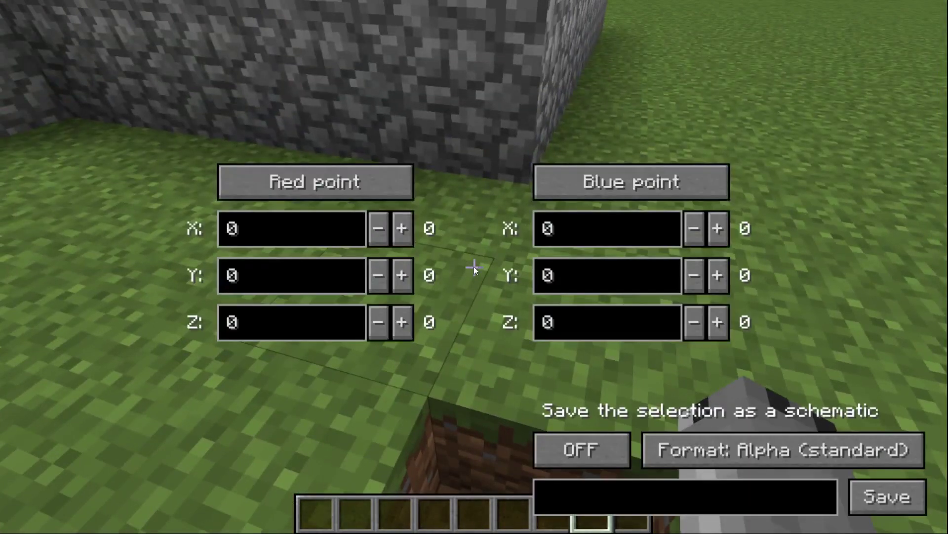
pyautogui.click(340, 183)
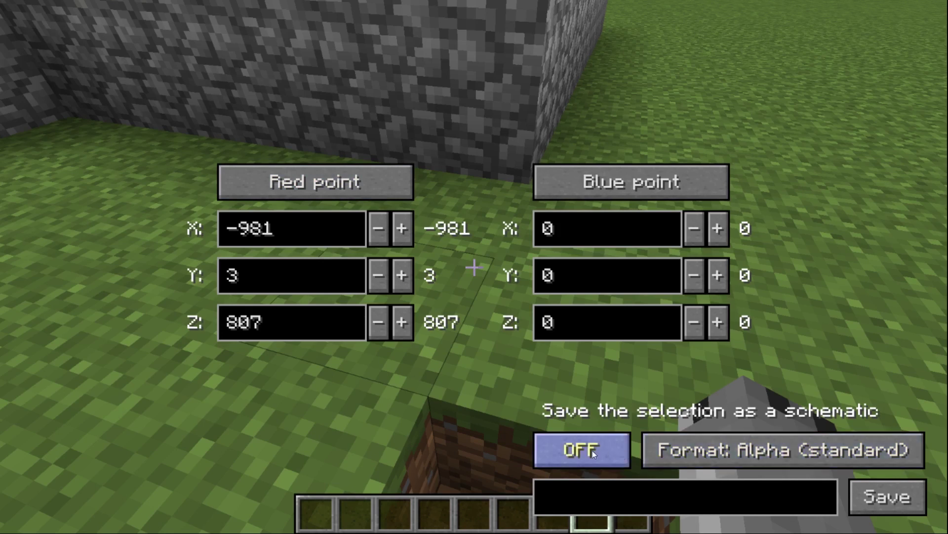
pyautogui.click(875, 442)
pyautogui.click(877, 449)
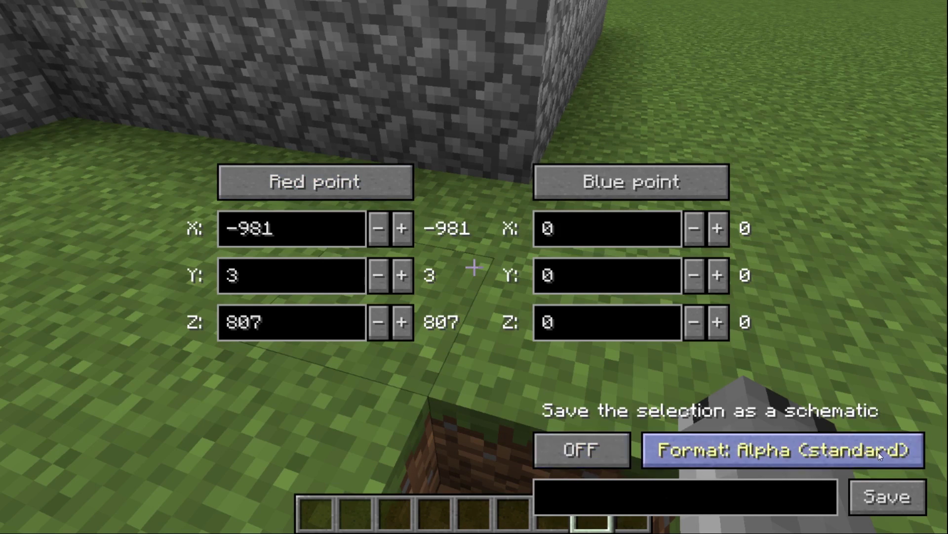
pyautogui.click(613, 446)
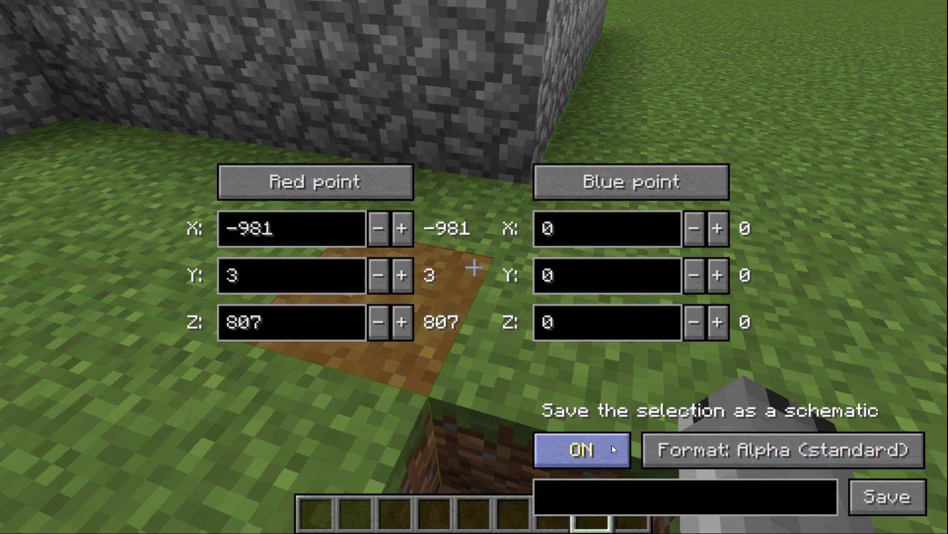
pyautogui.press('Escape')
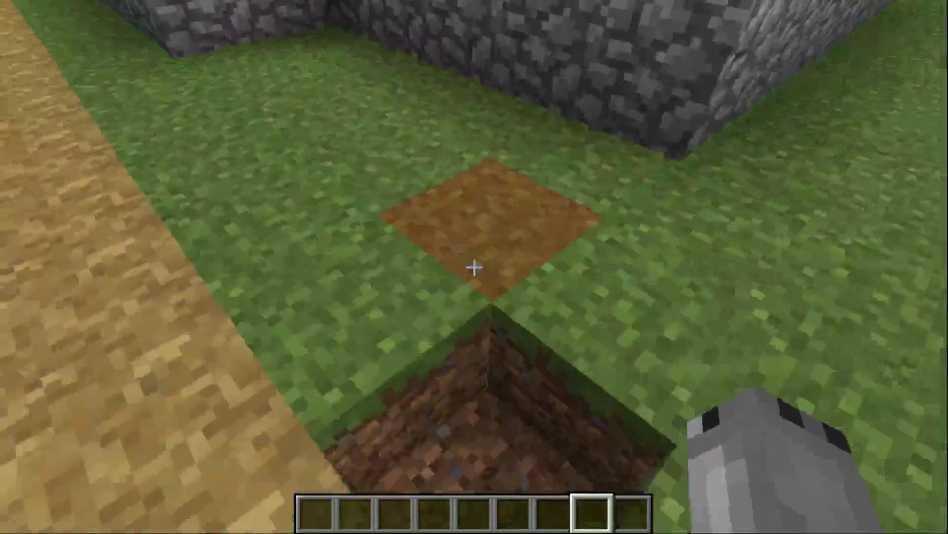
pyautogui.press('a')
pyautogui.press('s')
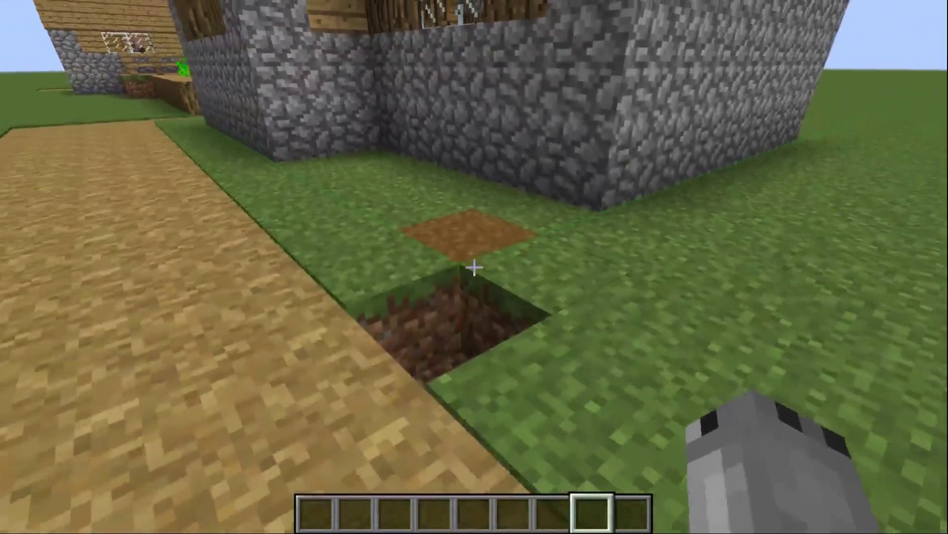
# - Move the red point into the dug hole at X -982, Y 3, Z 808
pyautogui.press('KP_Multiply')
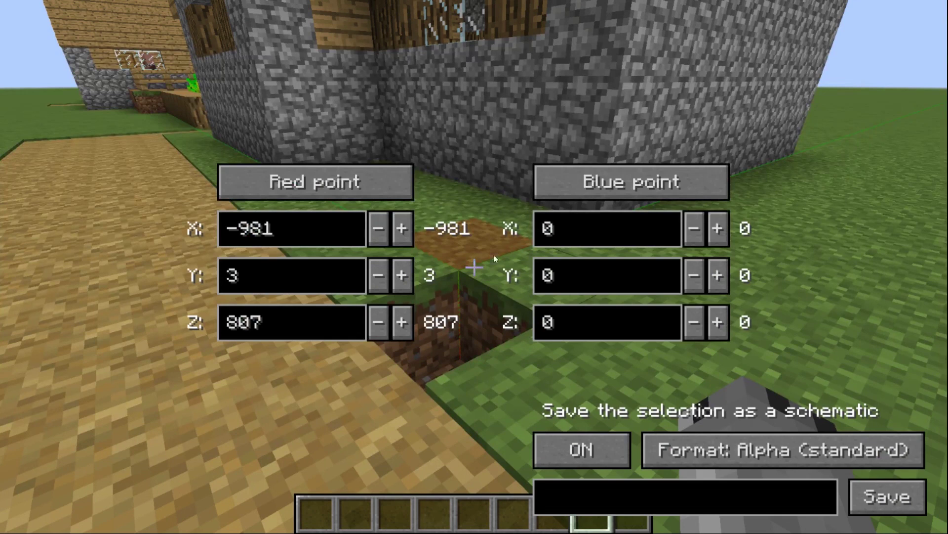
pyautogui.click(378, 325)
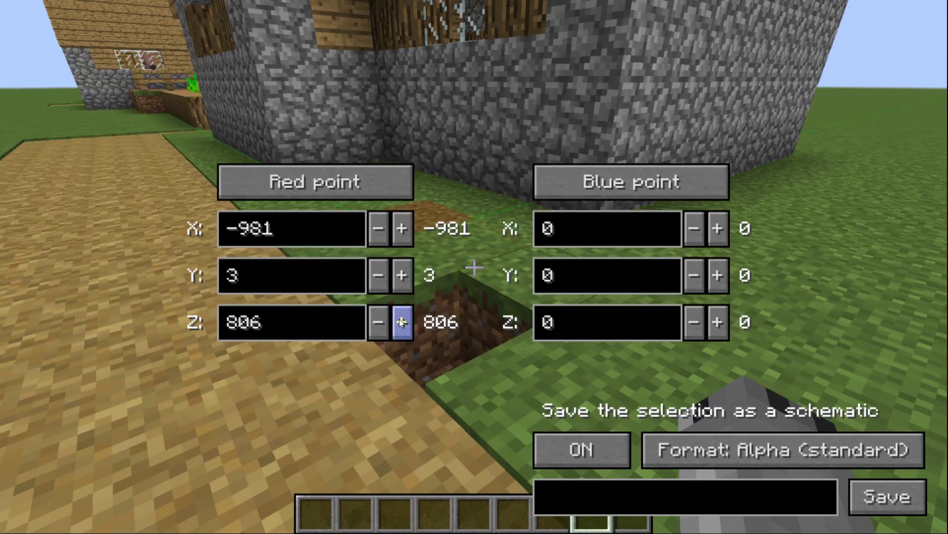
pyautogui.click(400, 319)
pyautogui.click(395, 312)
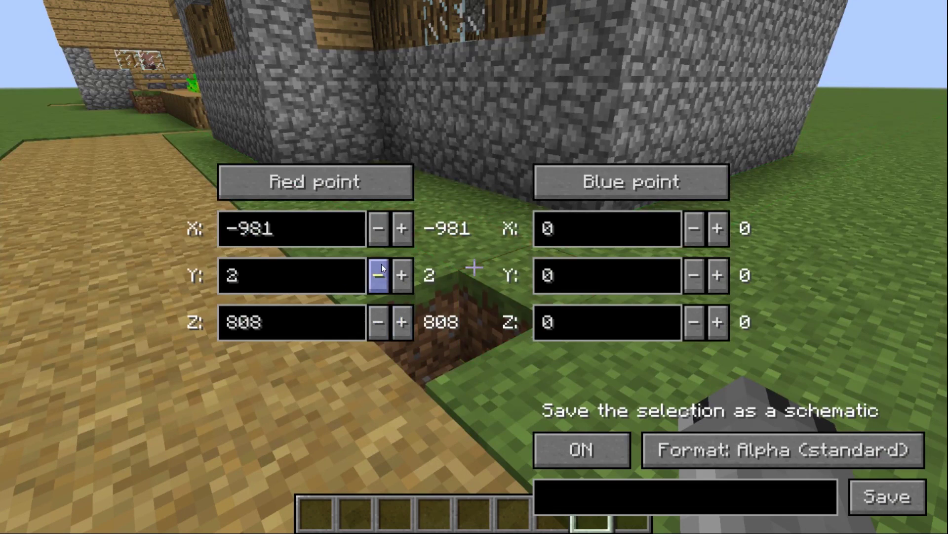
pyautogui.click(403, 275)
pyautogui.click(379, 227)
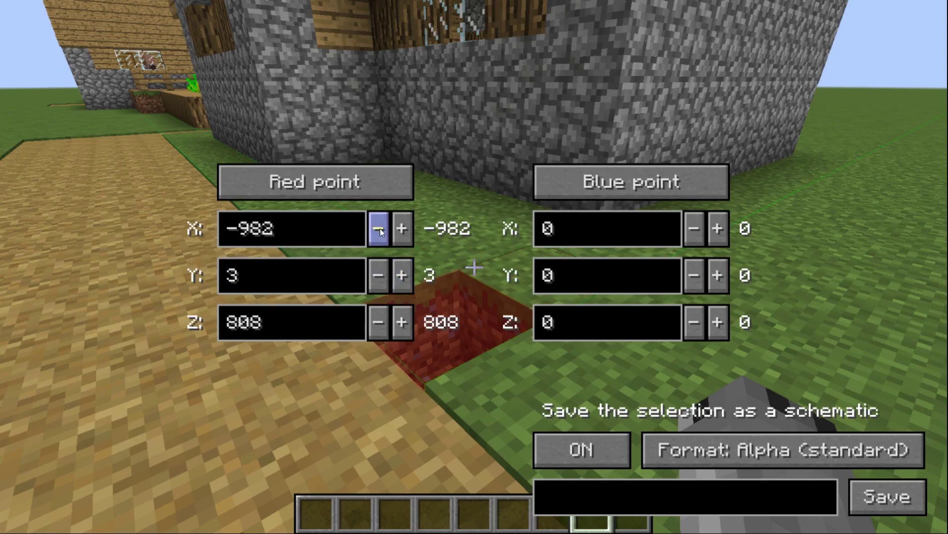
pyautogui.press('Escape')
# - Fly above the opposite corner of the house and set the blue point at the current position
pyautogui.press('space')
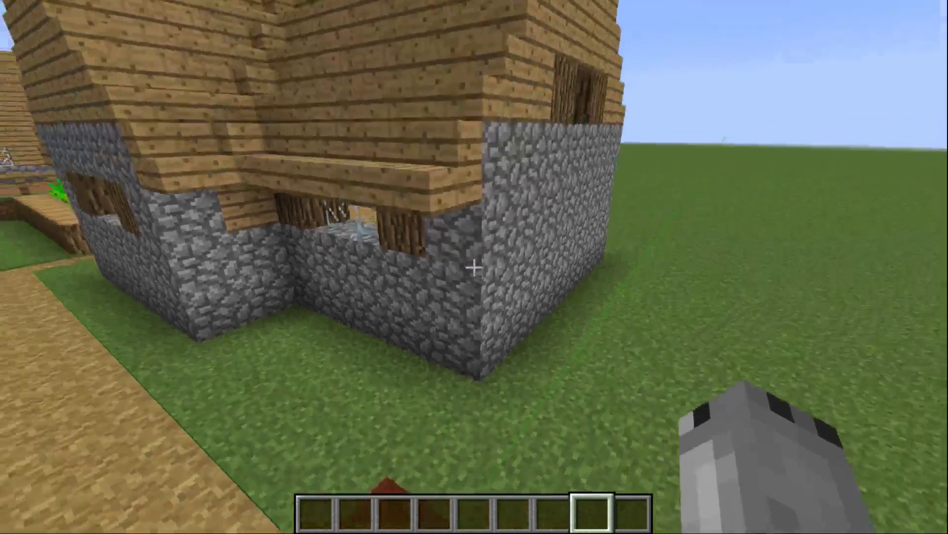
pyautogui.press('w')
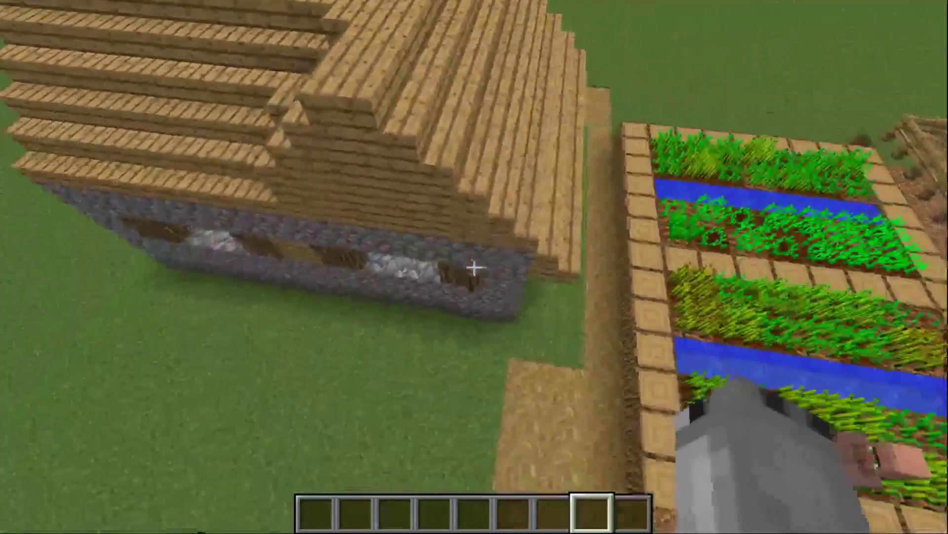
pyautogui.press('w')
pyautogui.press('s')
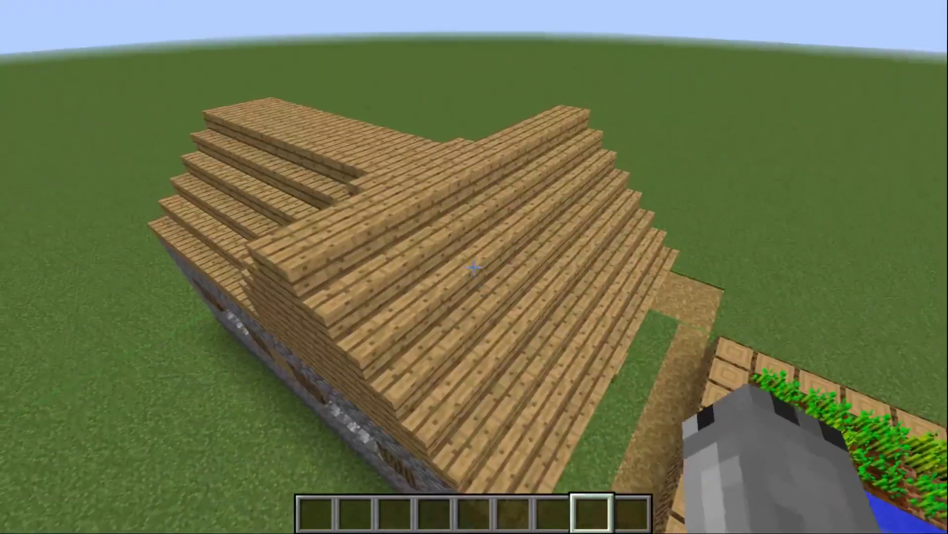
pyautogui.press('KP_Multiply')
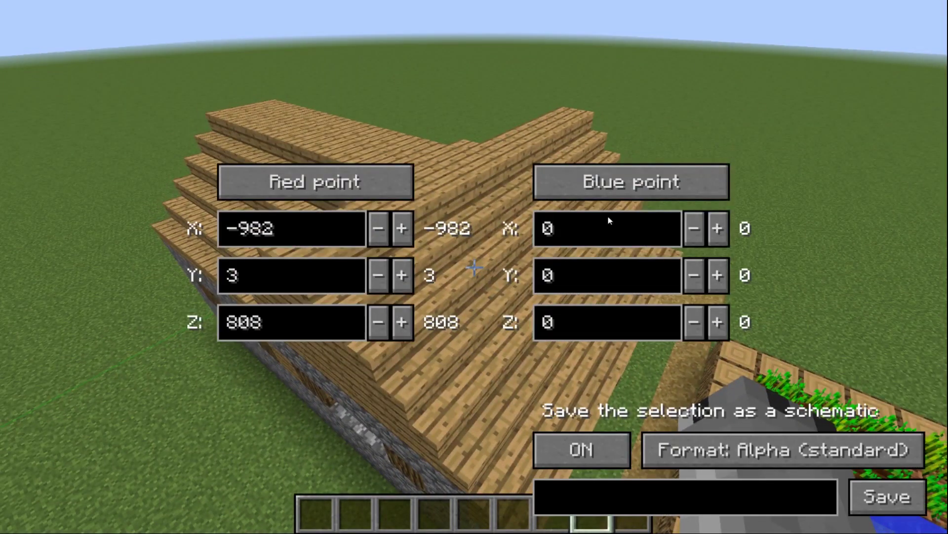
pyautogui.click(613, 183)
pyautogui.press('Escape')
# - Check the selection box around the house and lower the blue point's Y value towards the roof ridge
pyautogui.press('a')
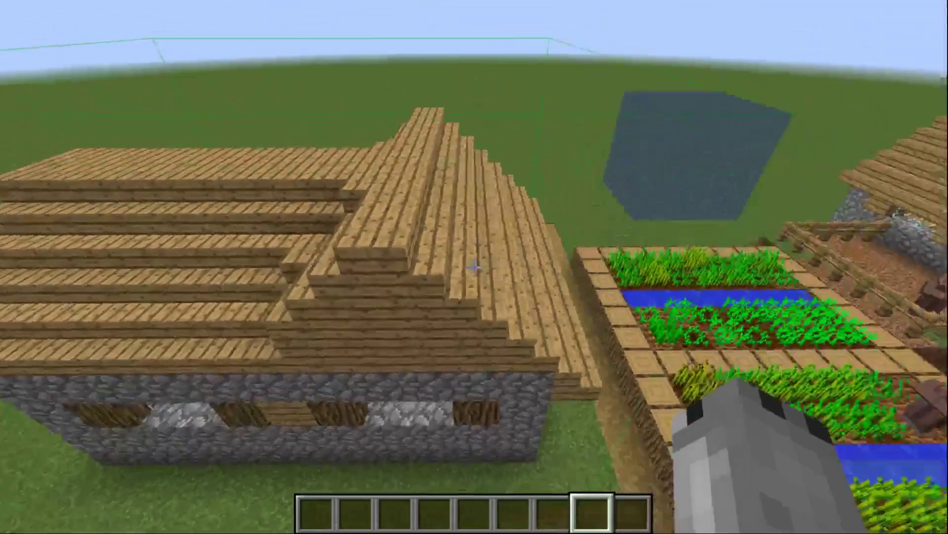
pyautogui.press('w')
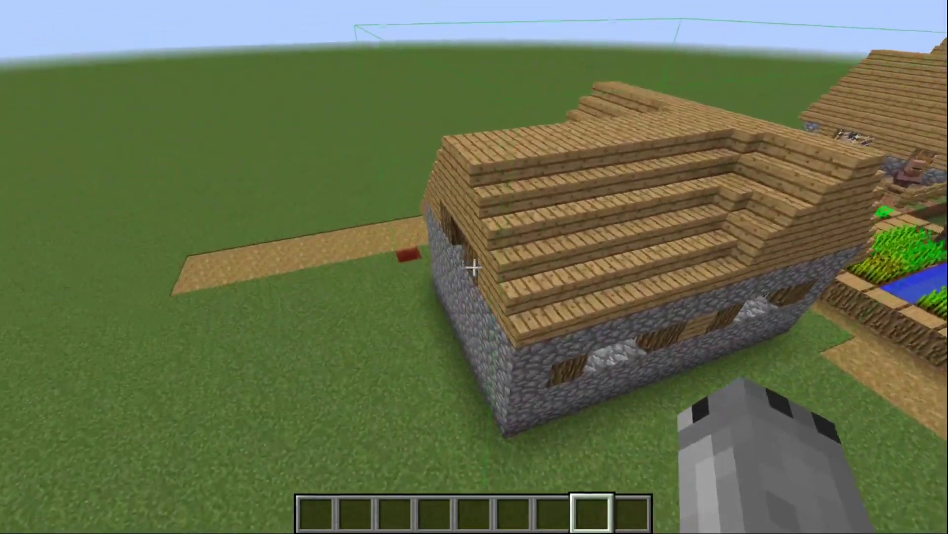
pyautogui.press('s')
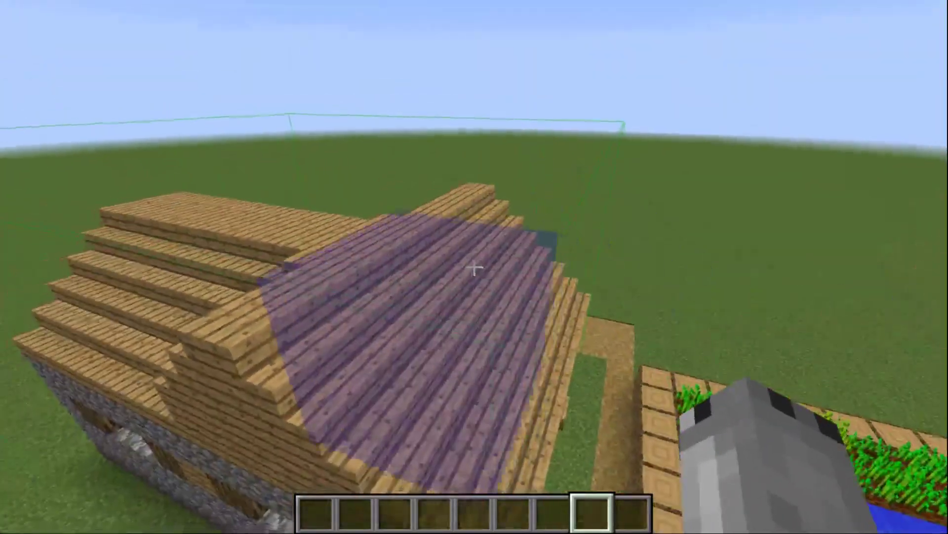
pyautogui.press('KP_Multiply')
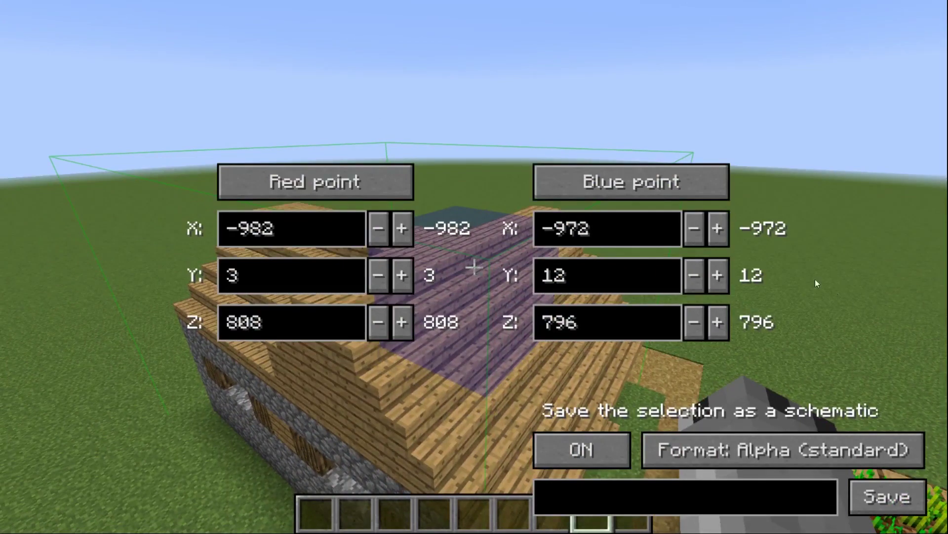
pyautogui.click(694, 272)
pyautogui.click(694, 271)
pyautogui.press('Escape')
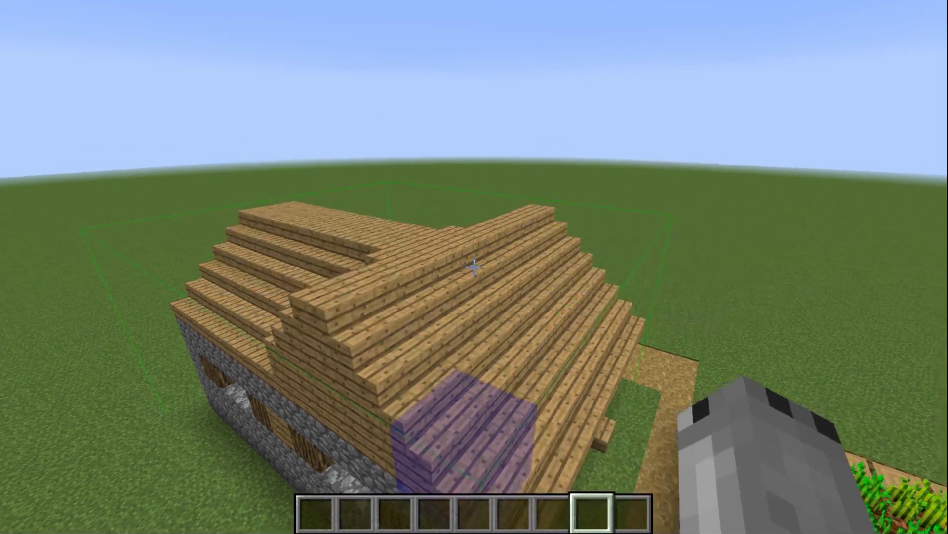
pyautogui.press('w')
pyautogui.press('s')
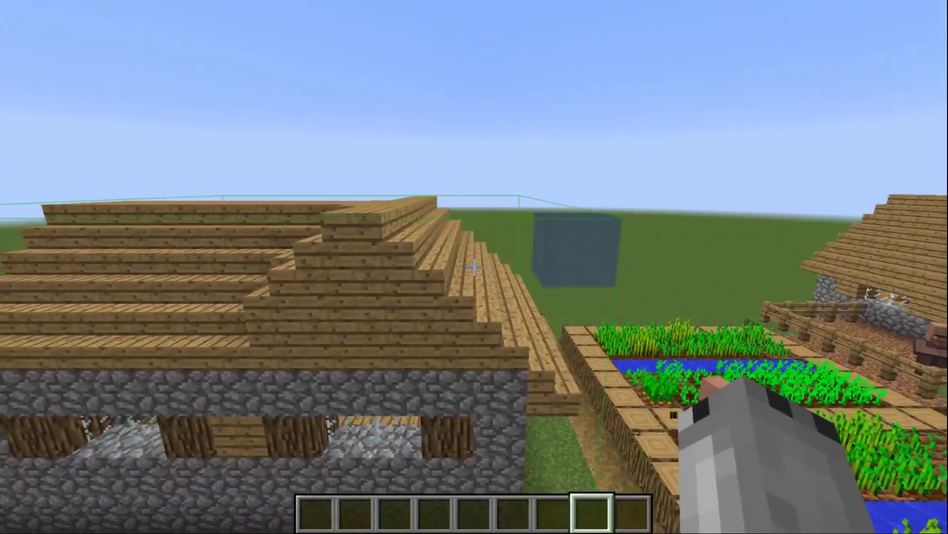
# - Save the selected house as a schematic named Village in the Alpha (standard) format and return to the world
pyautogui.press('KP_Multiply')
pyautogui.click(692, 499)
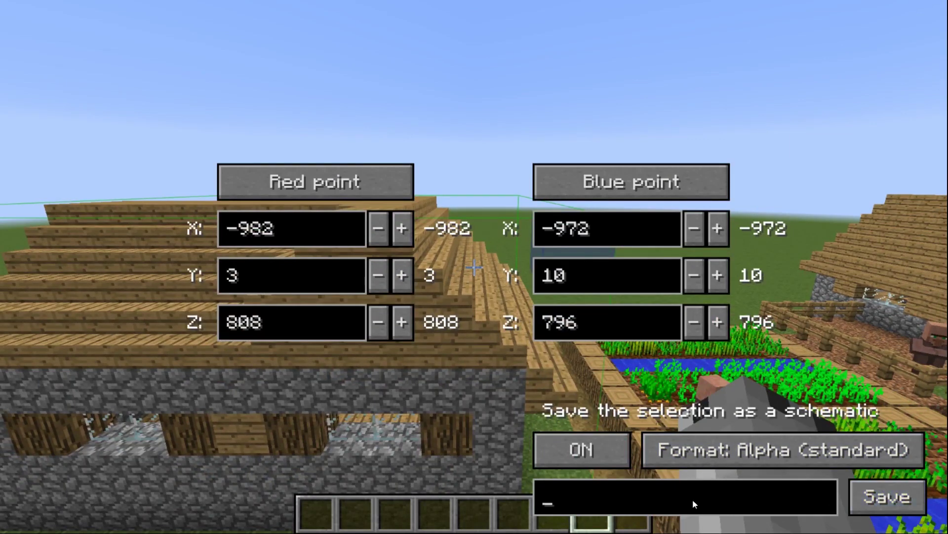
pyautogui.write('Village')
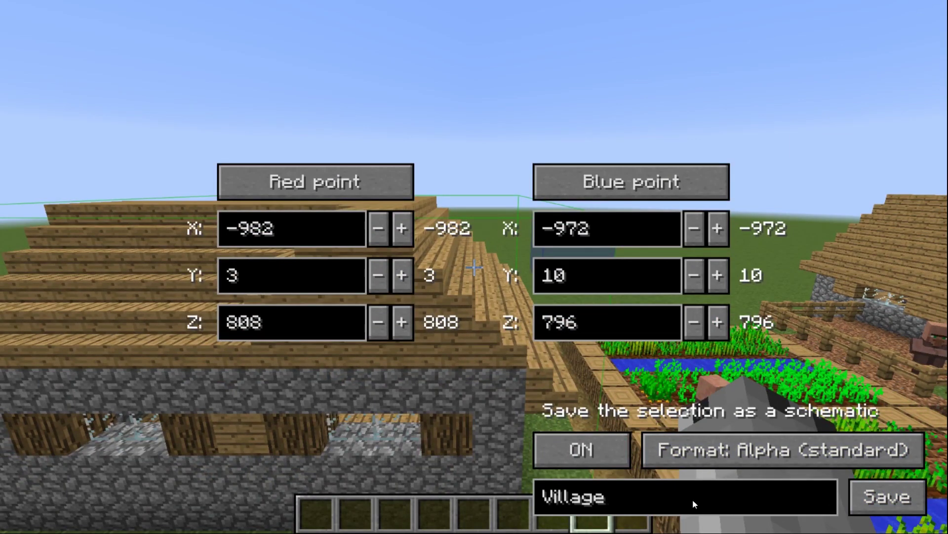
pyautogui.click(907, 499)
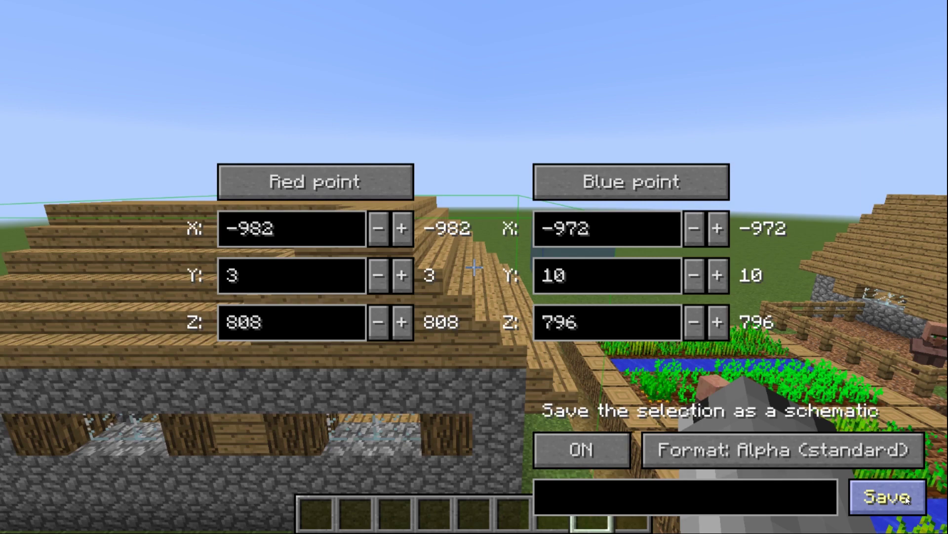
pyautogui.press('Escape')
pyautogui.press('s')
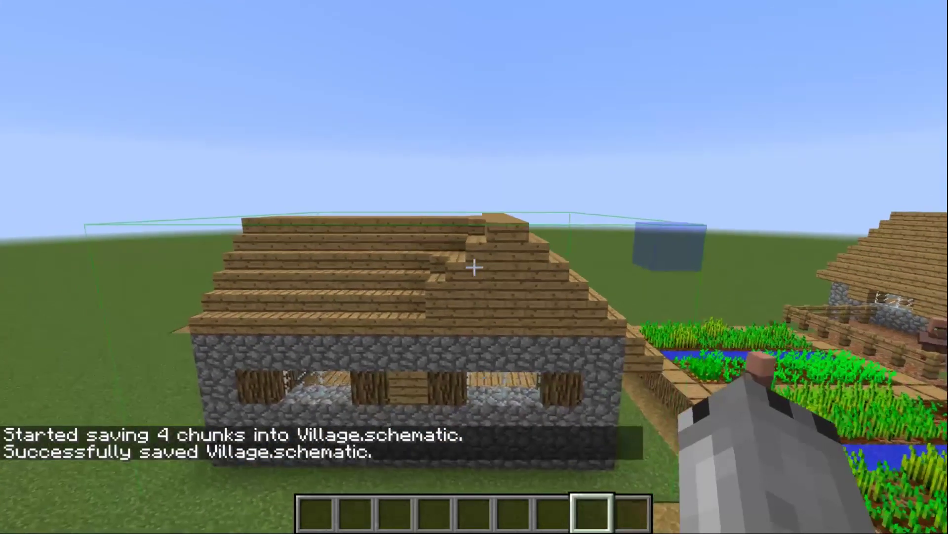
pyautogui.press('a')
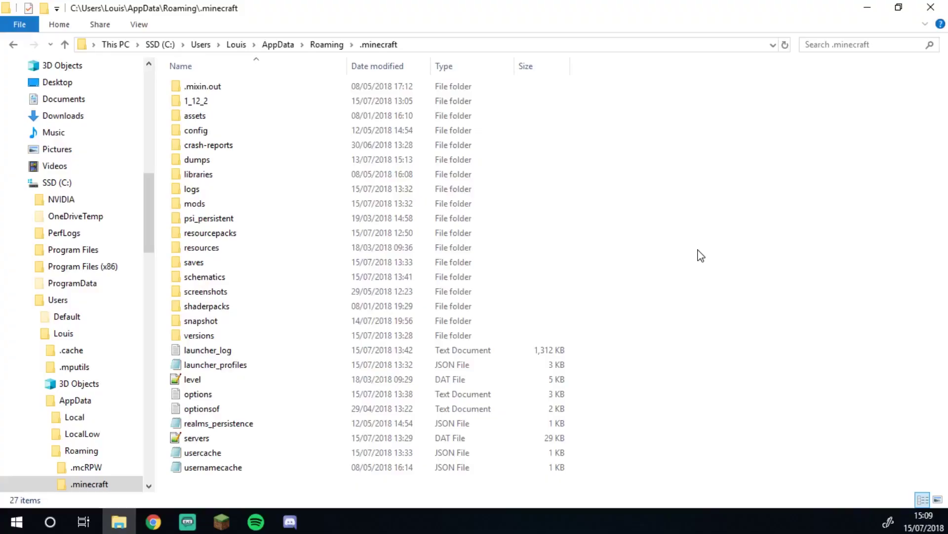
# - Switch to File Explorer and locate Village.schematic in the .minecraft schematics folder
pyautogui.doubleClick(201, 281)
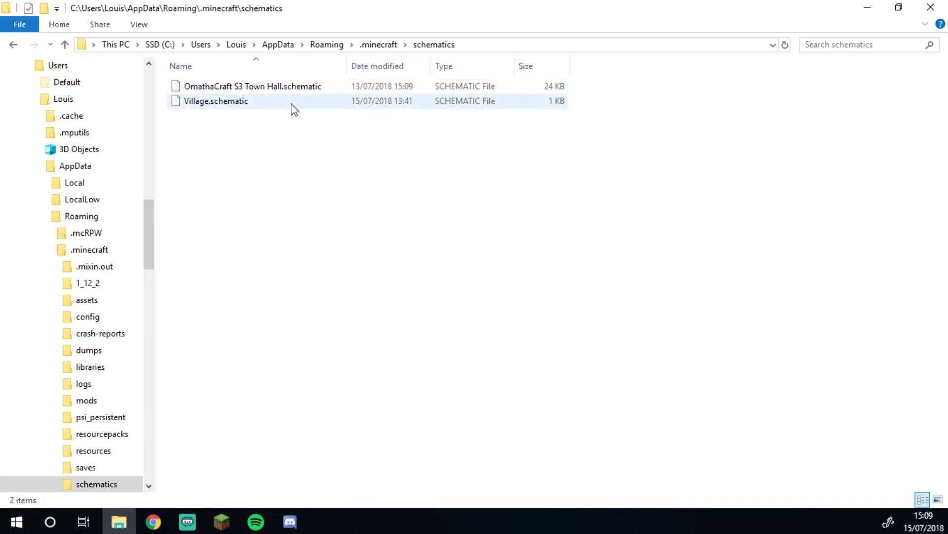
pyautogui.moveTo(220, 142); pyautogui.dragTo(207, 121)
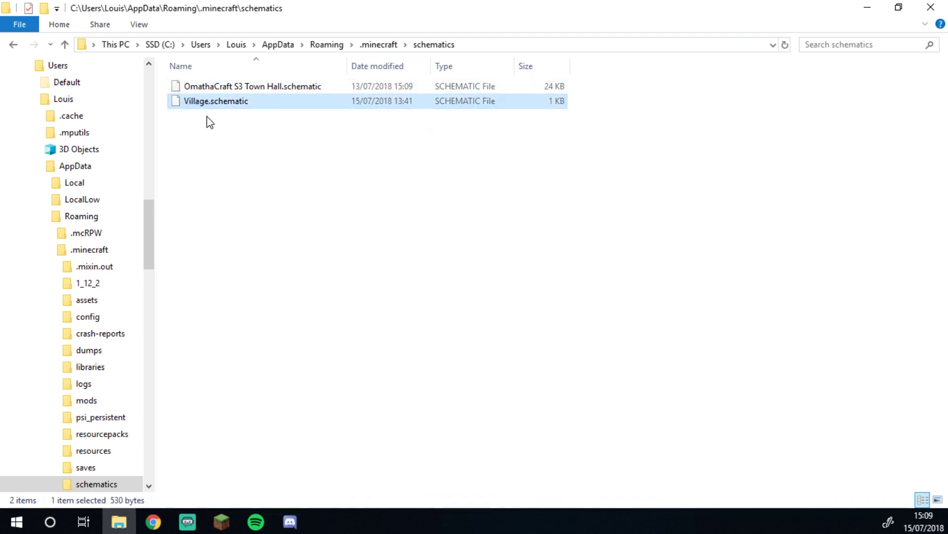
pyautogui.click(212, 117)
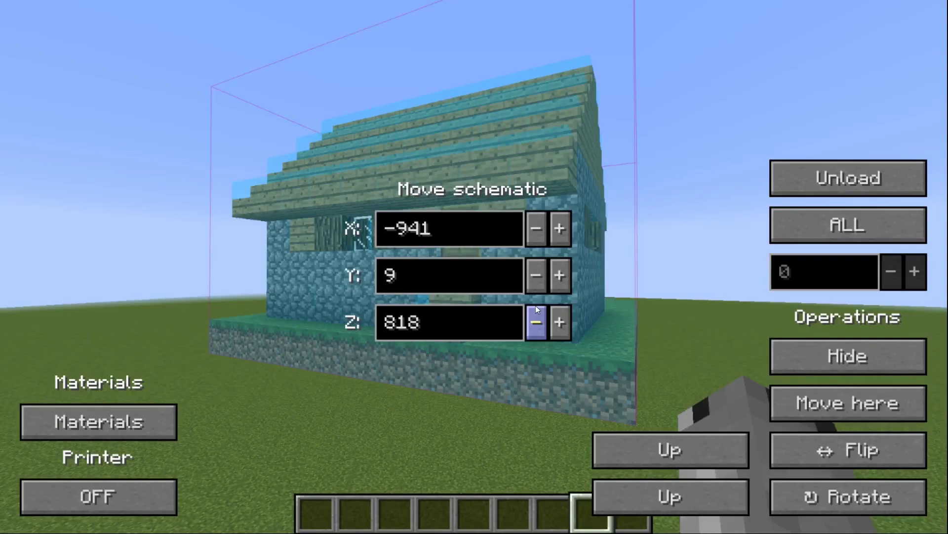
# - Lower the loaded house schematic to Y 3 so its grass base sits level with the ground
pyautogui.tripleClick(535, 277)
pyautogui.click(535, 277)
pyautogui.click(536, 277)
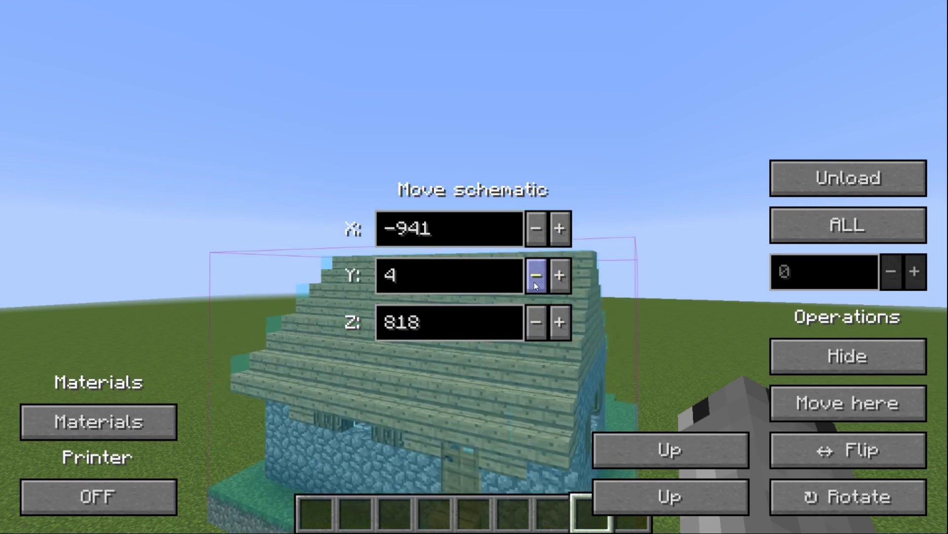
pyautogui.click(535, 281)
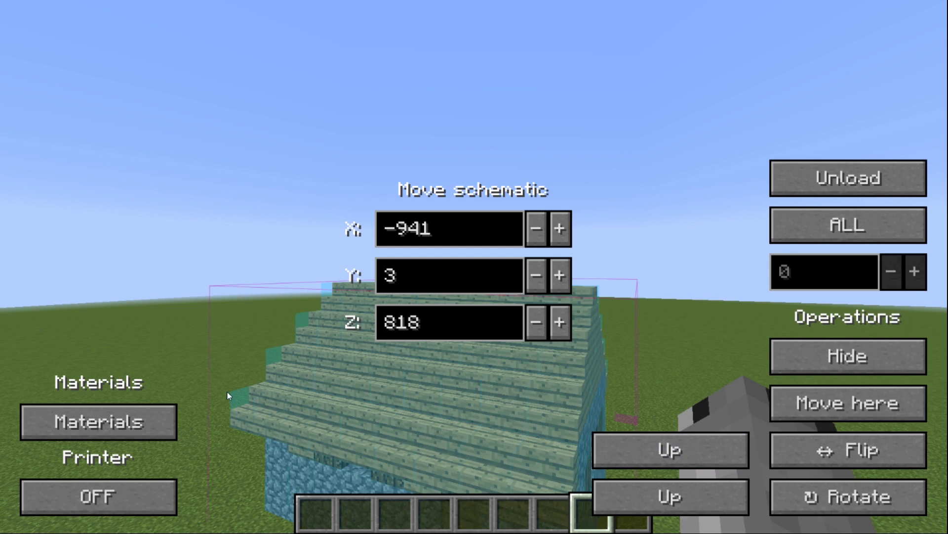
# - Review the house schematic's list of required materials and amounts, and return to the world
pyautogui.click(165, 423)
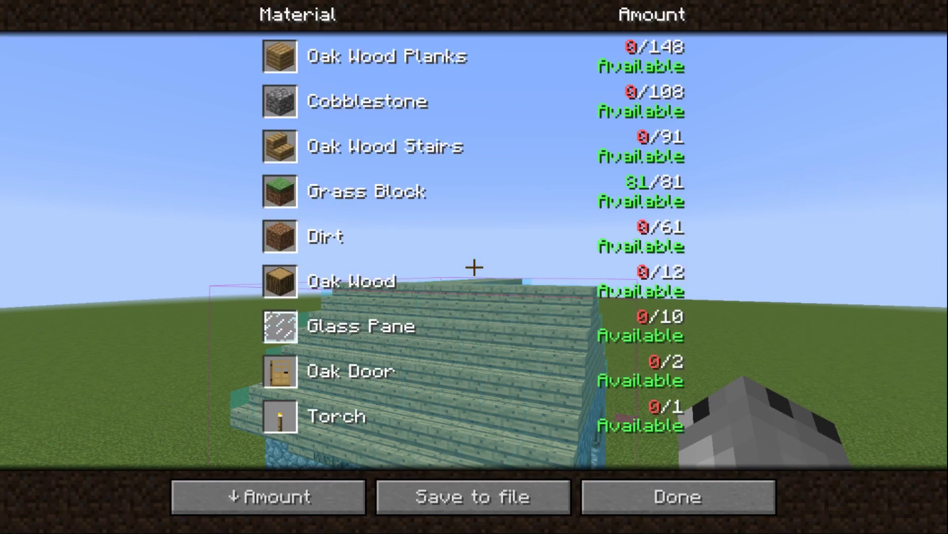
pyautogui.click(532, 61)
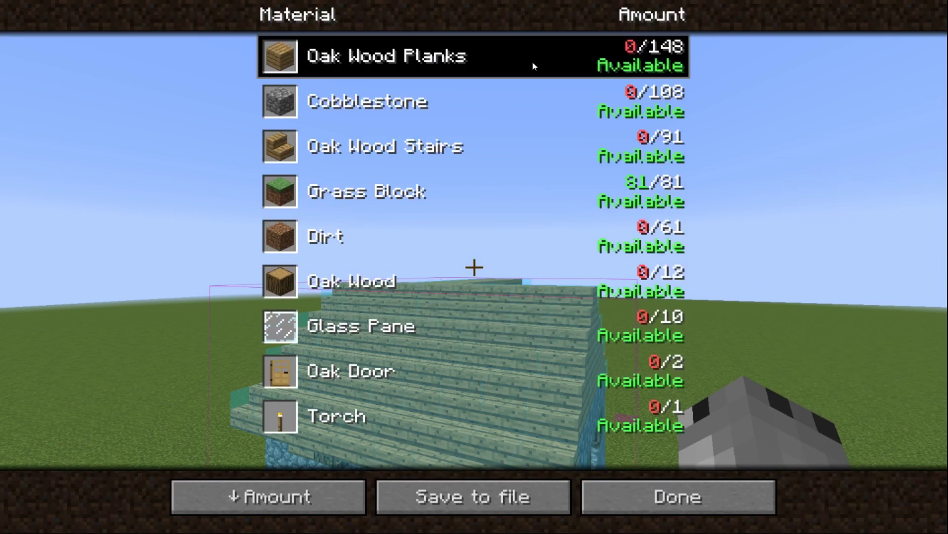
pyautogui.click(516, 119)
pyautogui.click(417, 376)
pyautogui.press('Escape')
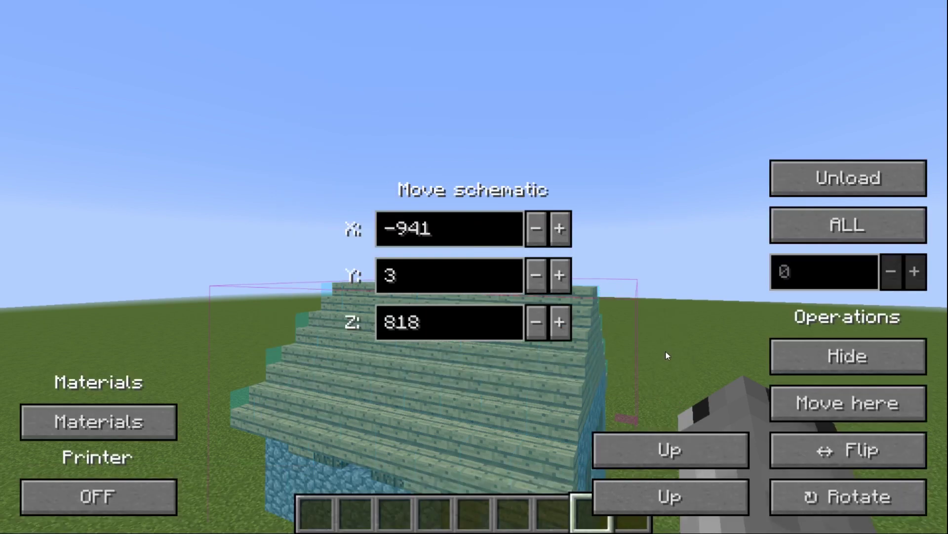
pyautogui.press('Escape')
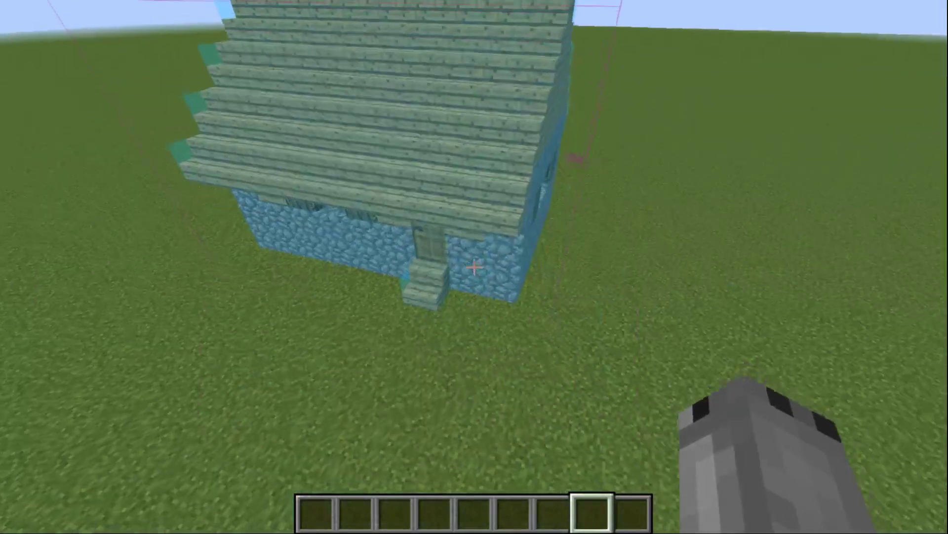
# - Turn on the Schematica printer and move around the ghost house at ground level to print its walls, windows and steps
pyautogui.press('shift')
pyautogui.press('p')
pyautogui.press('w')
pyautogui.press('shift')
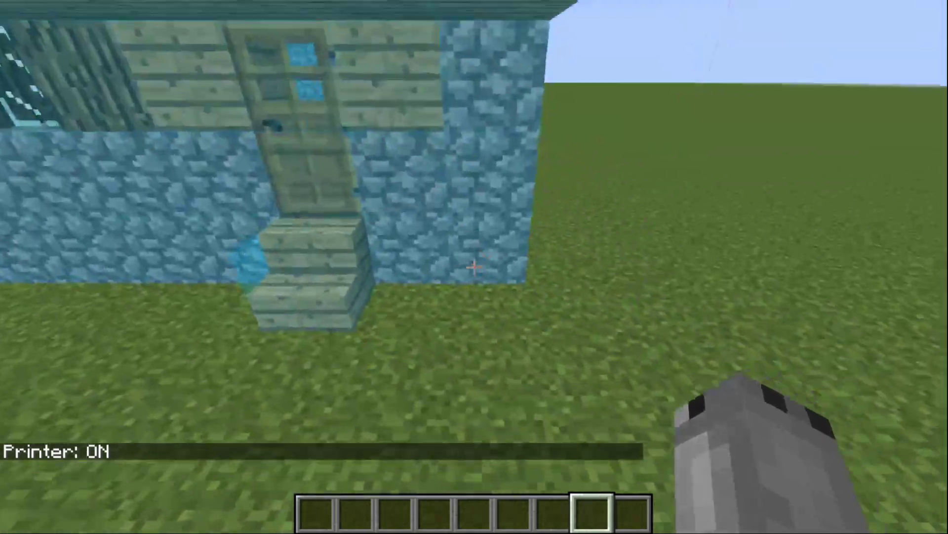
pyautogui.press('s')
pyautogui.press('a')
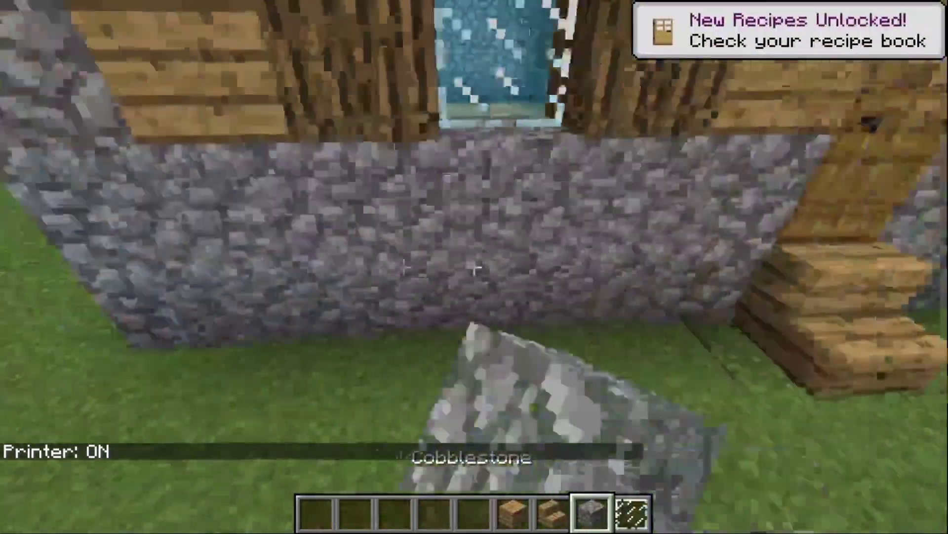
pyautogui.press('a')
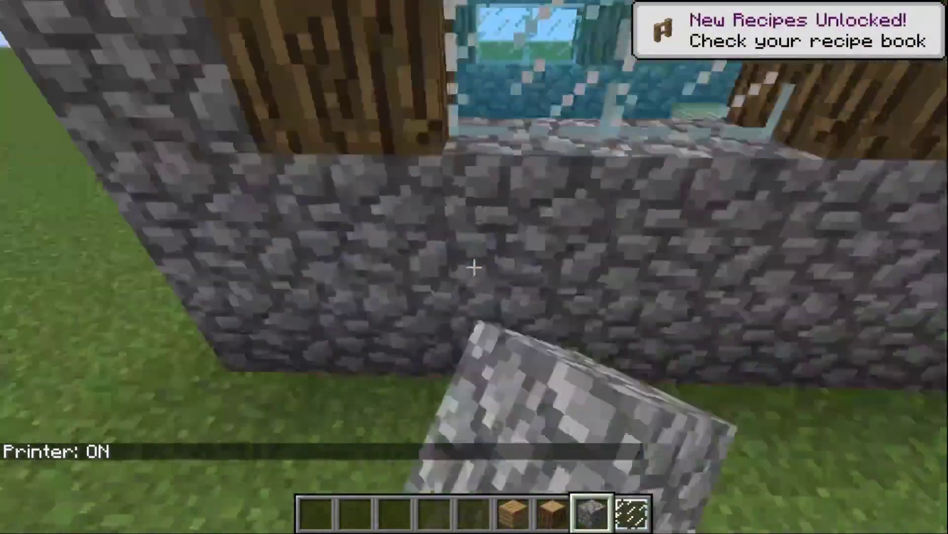
pyautogui.press('a')
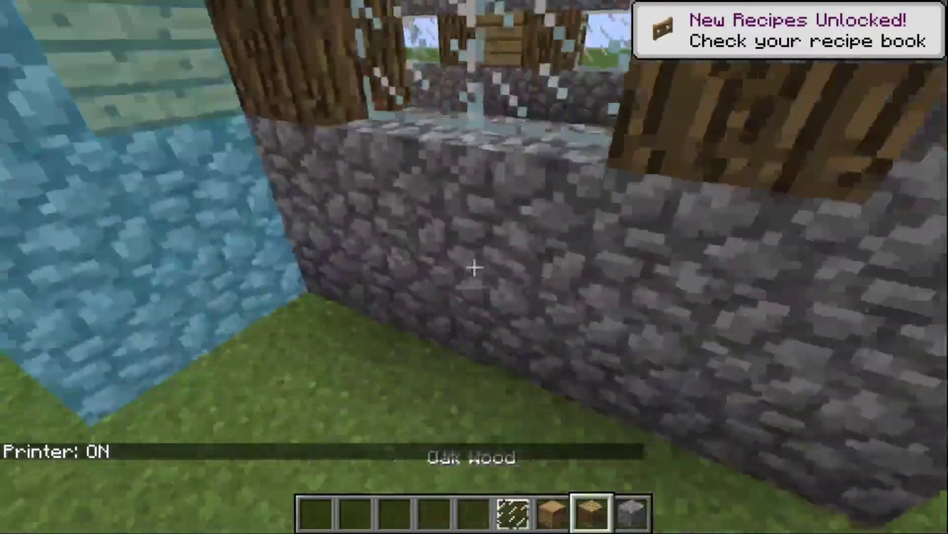
pyautogui.press('a')
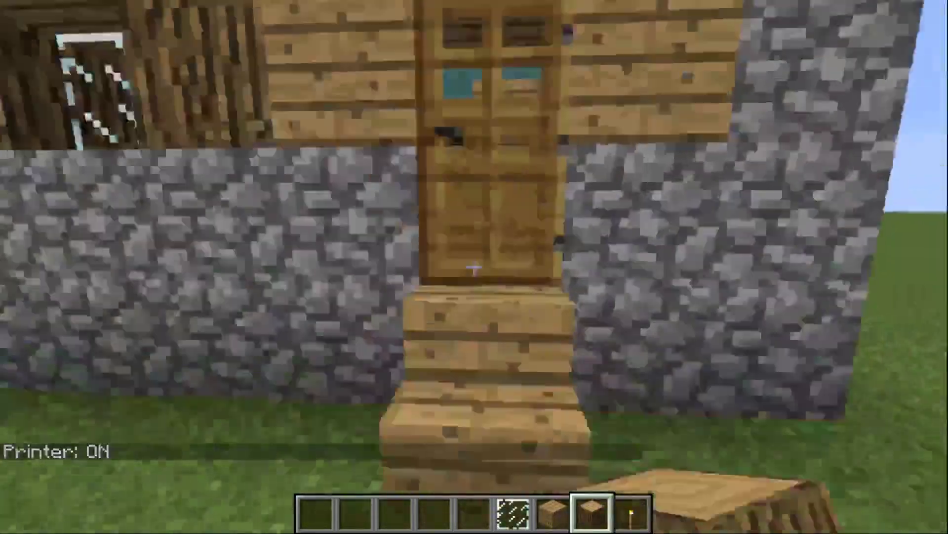
# - Go through the house's front door to continue printing from inside
pyautogui.rightClick(475, 267)
pyautogui.press('w')
pyautogui.press('w')
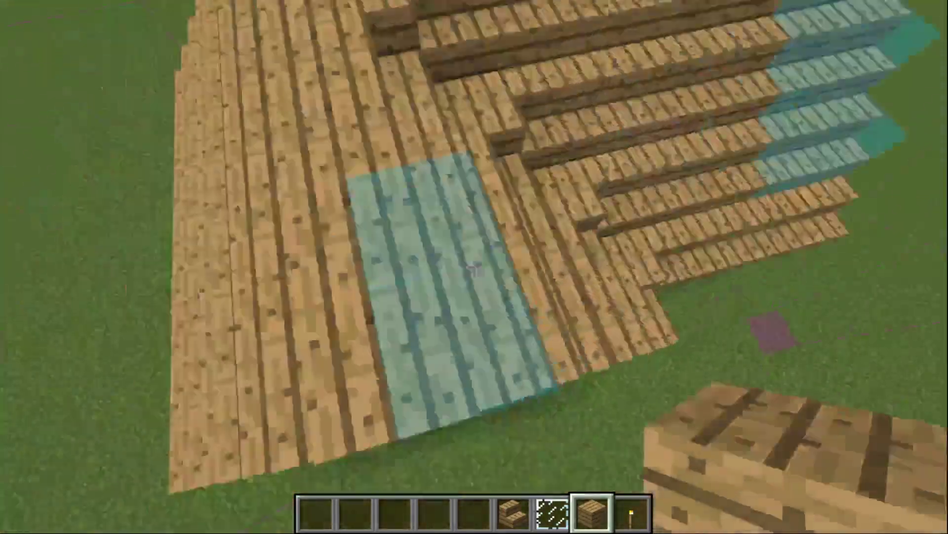
# - Fill the gaps in the house's roof with oak planks and break the wrongly placed blocks
pyautogui.rightClick(474, 267)
pyautogui.rightClick(474, 266)
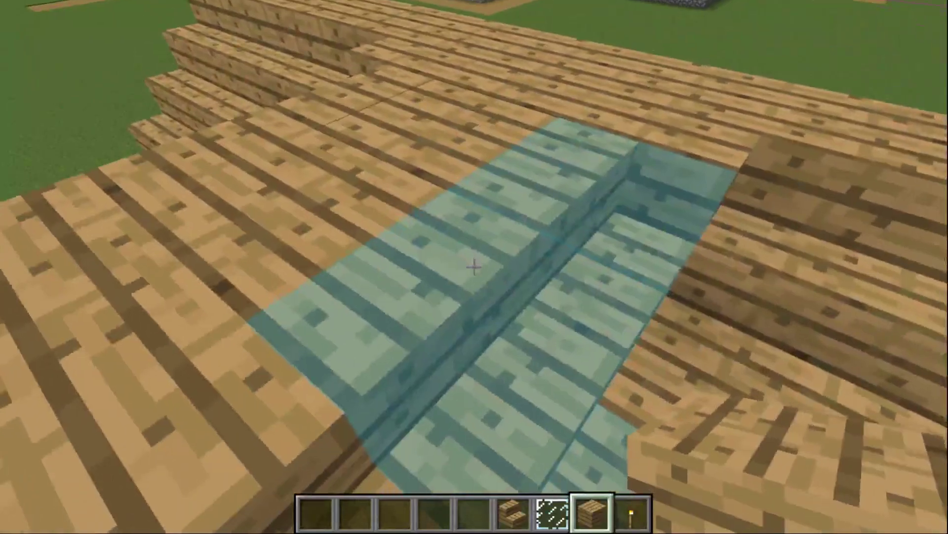
pyautogui.rightClick(474, 267)
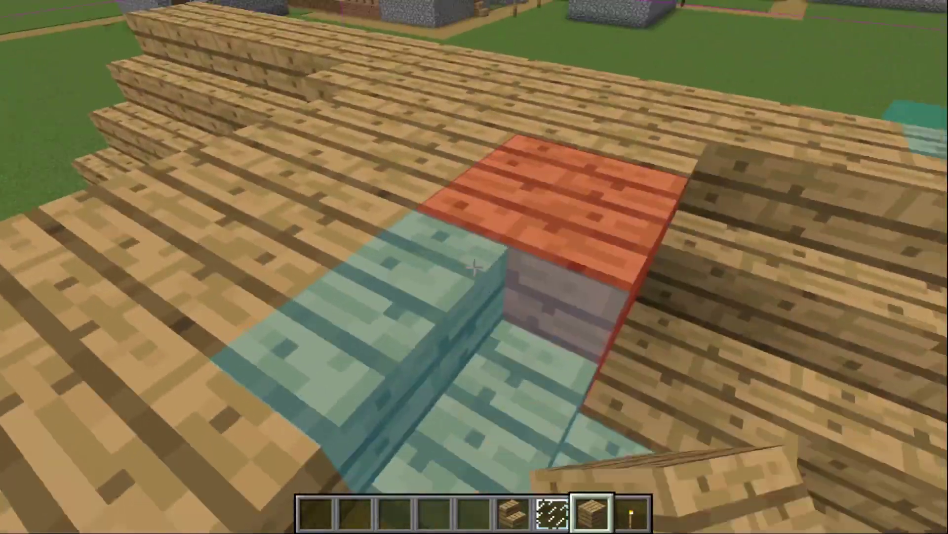
pyautogui.rightClick(474, 267)
pyautogui.click(474, 267)
pyautogui.click(474, 267)
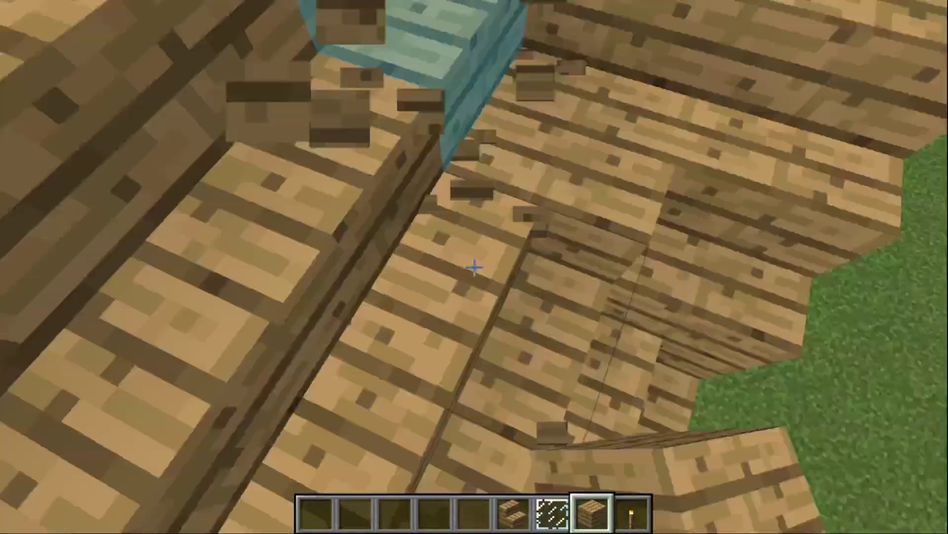
pyautogui.click(474, 266)
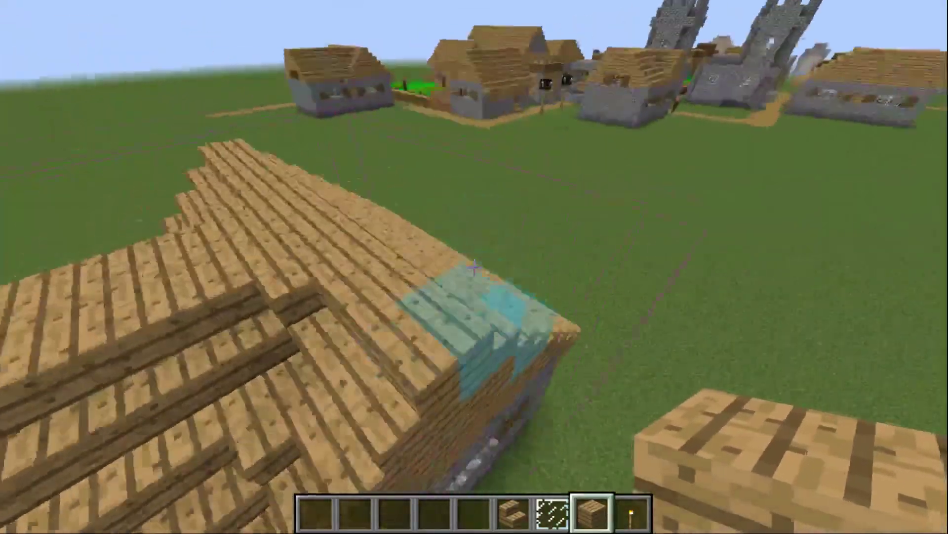
# - Fly around the printed house to inspect its roof and front, and try the front door
pyautogui.press('s')
pyautogui.press('d')
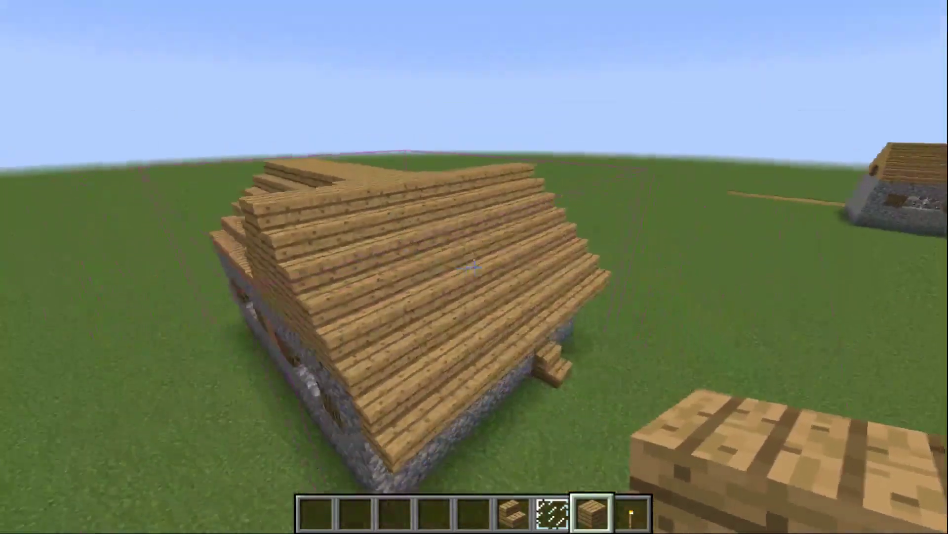
pyautogui.press('shift')
pyautogui.press('s')
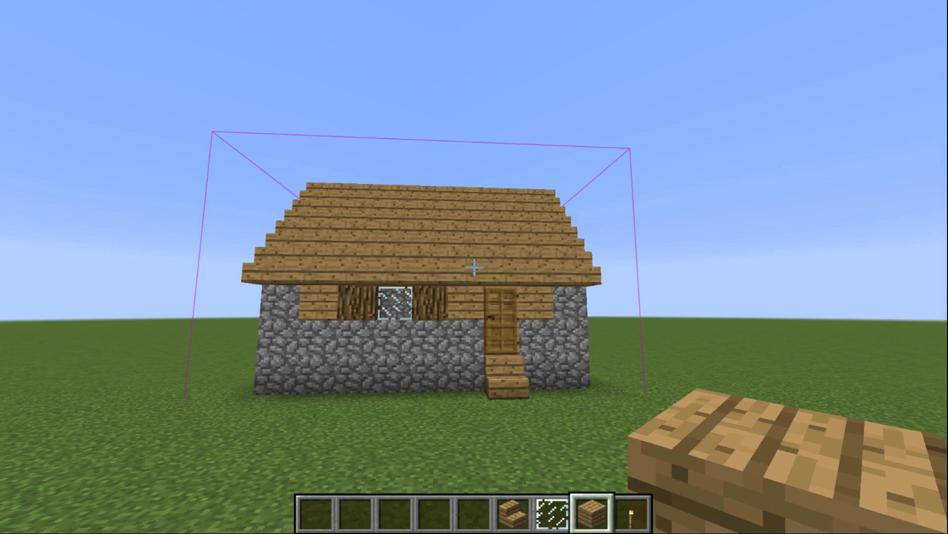
pyautogui.press('w')
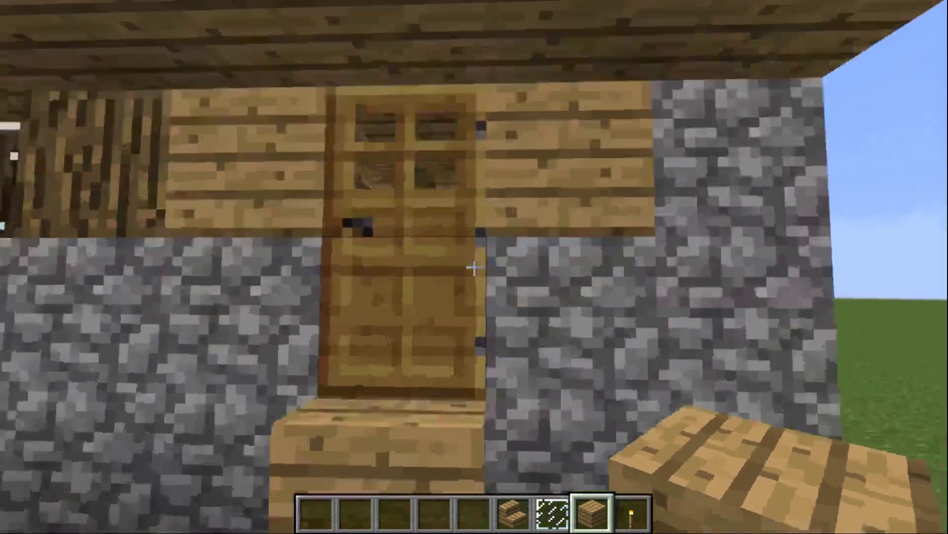
pyautogui.rightClick(474, 267)
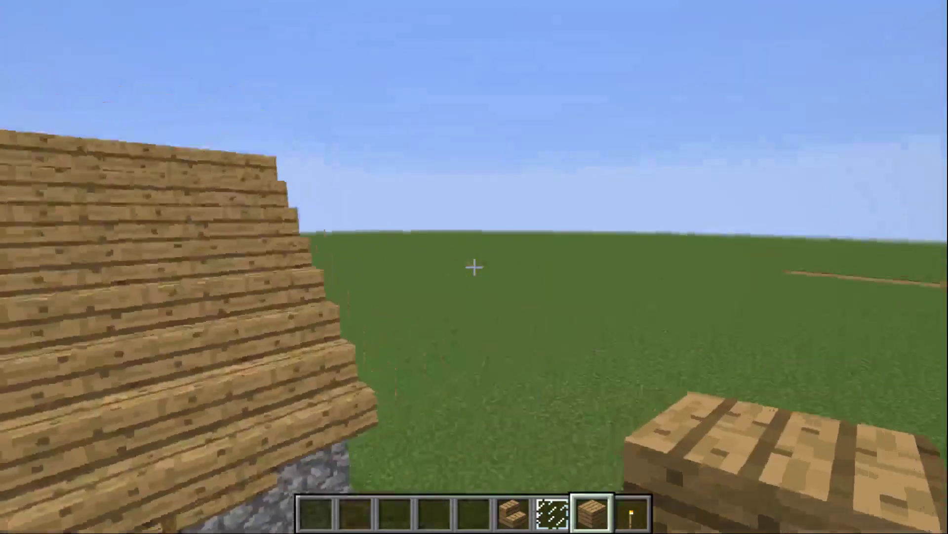